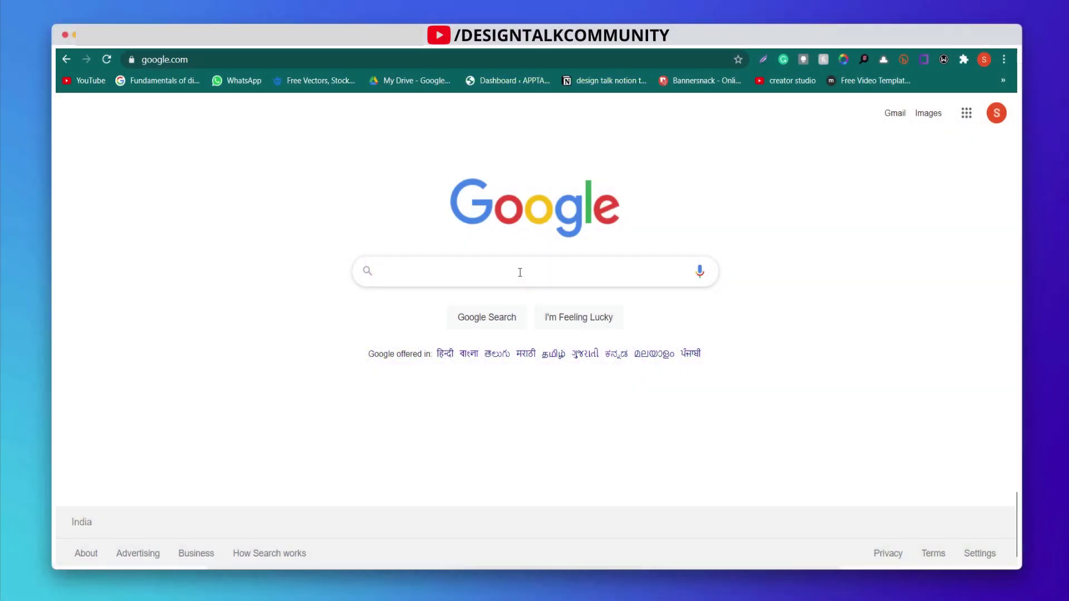
Search the web for "flaticon" and open the main Flaticon website.
click(520, 272)
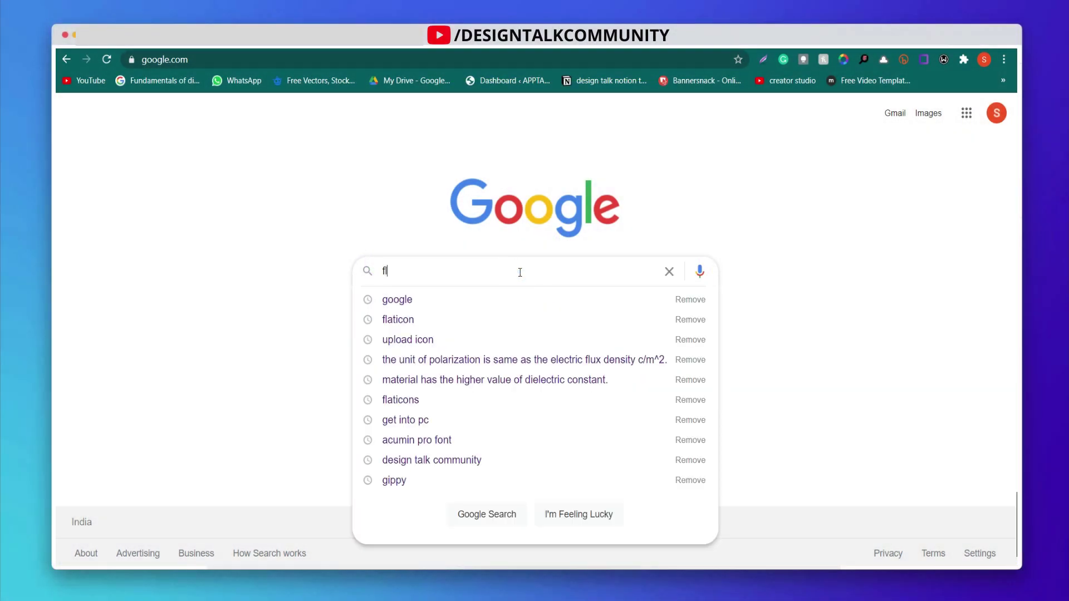
text(flaticon)
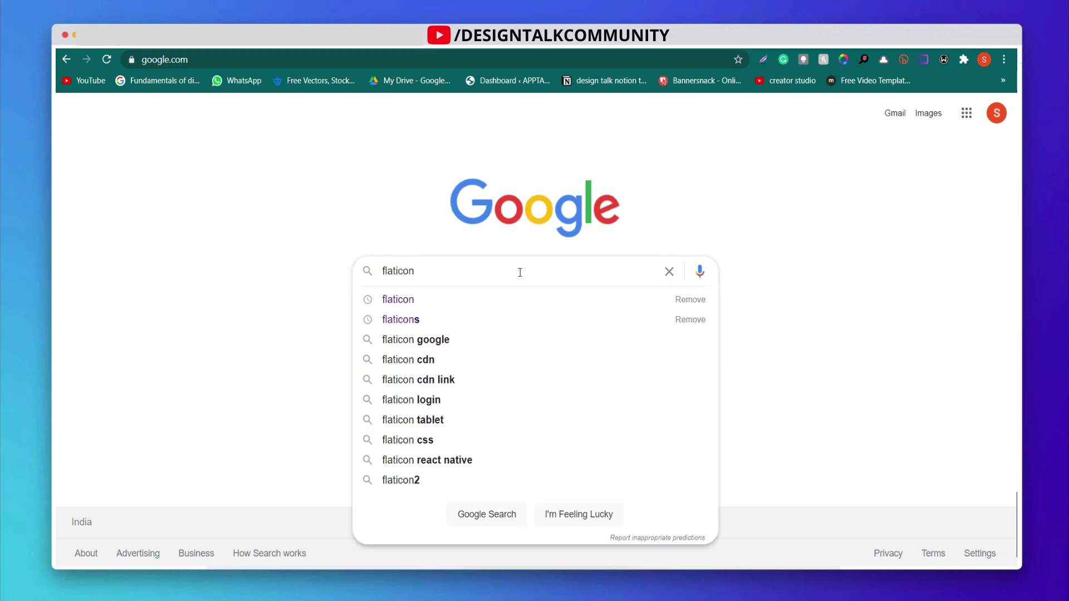
key(Return)
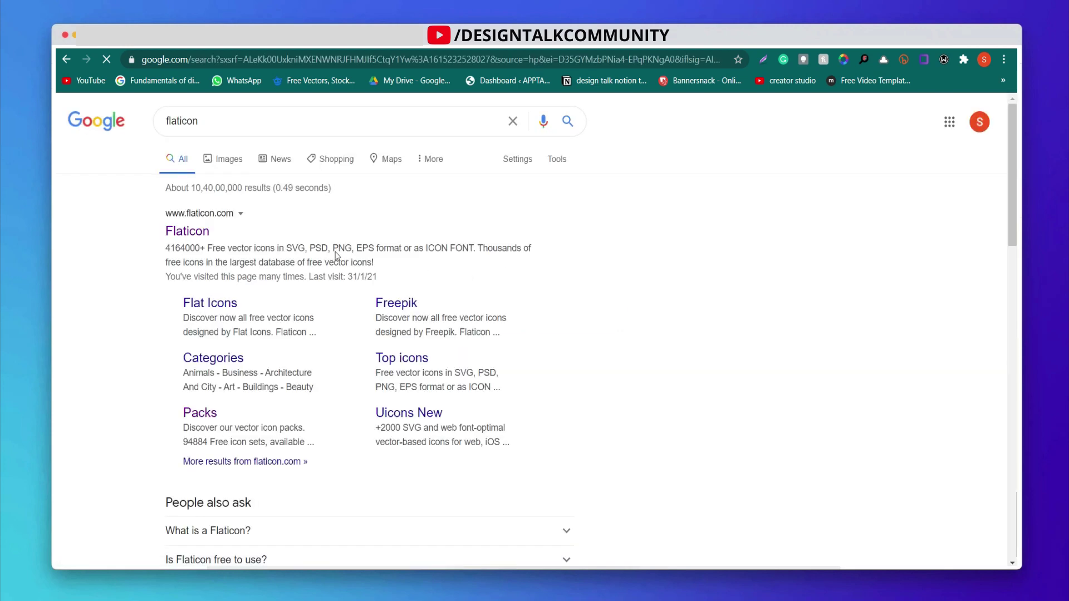
drag(222, 231, 149, 231)
click(150, 231)
drag(374, 263, 308, 265)
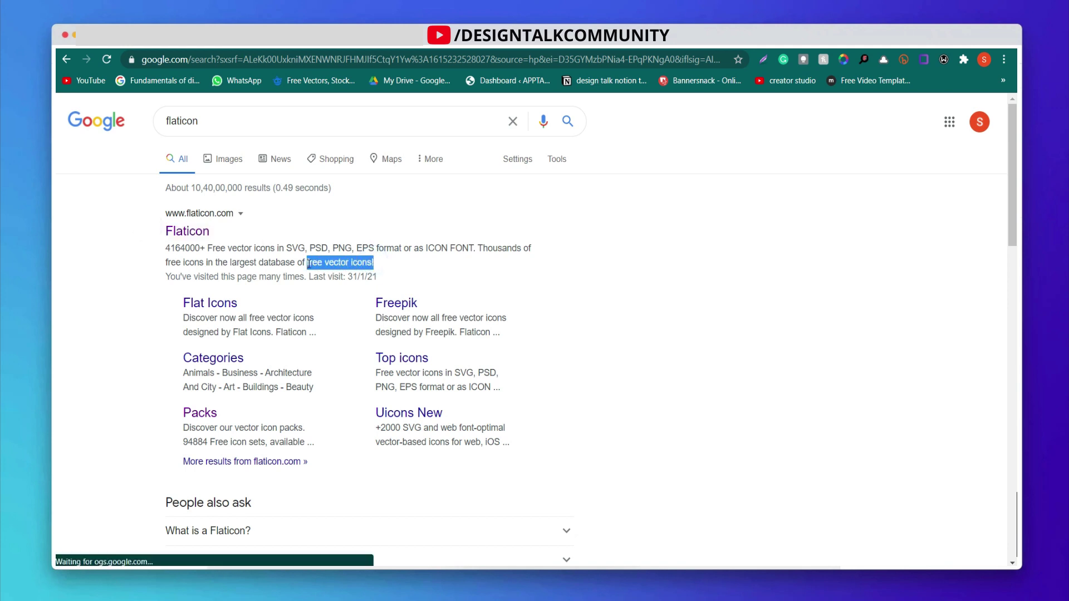
click(198, 237)
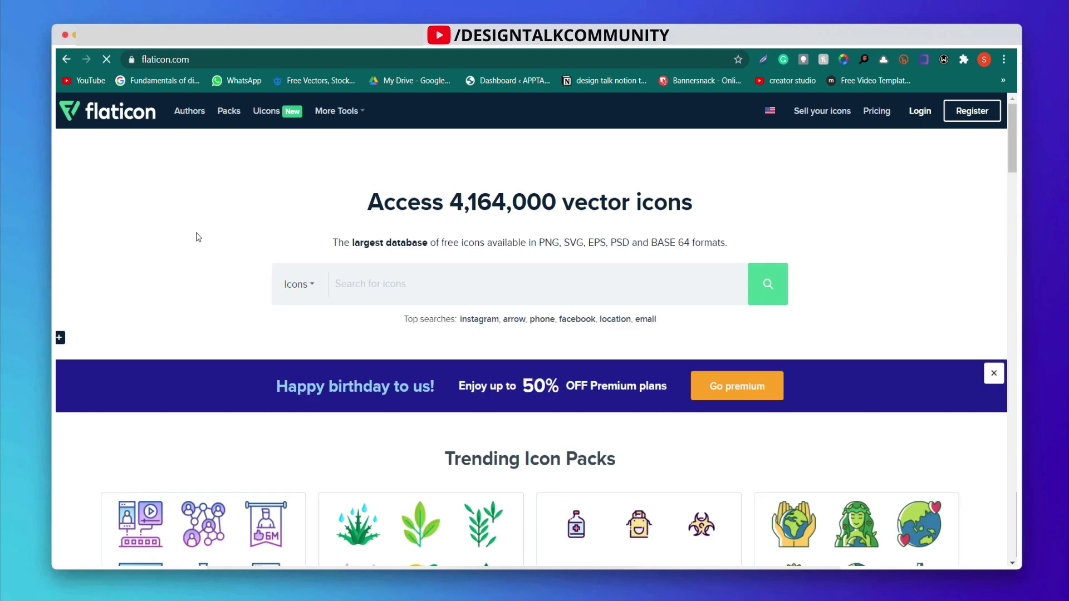
Search the Flaticon library for "kitchen" icons.
scroll(197, 236, down, 3)
scroll(215, 236, down, 7)
scroll(216, 237, up, 10)
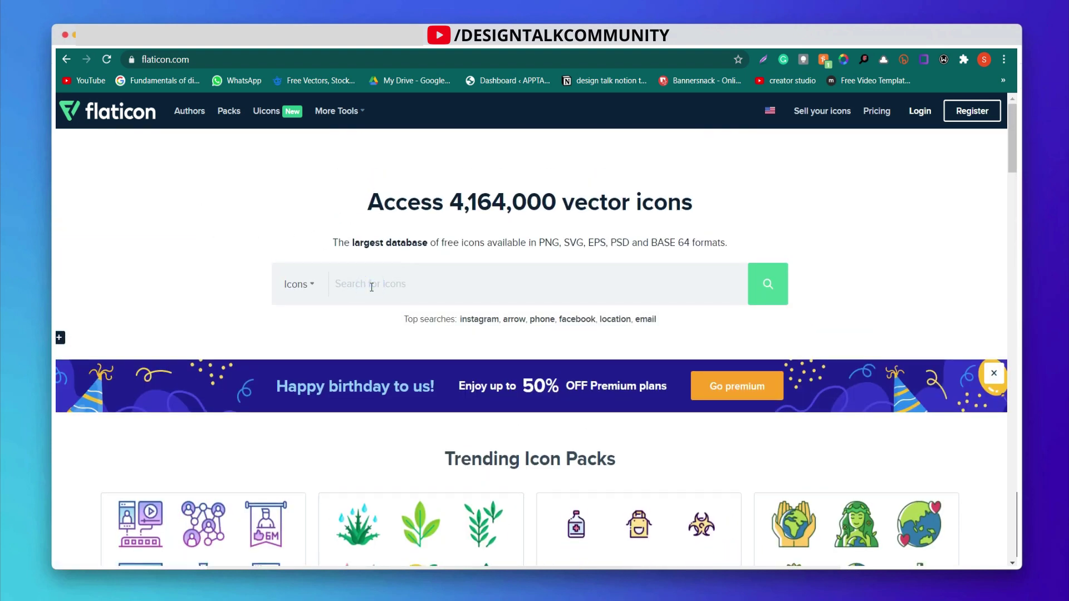
text(che)
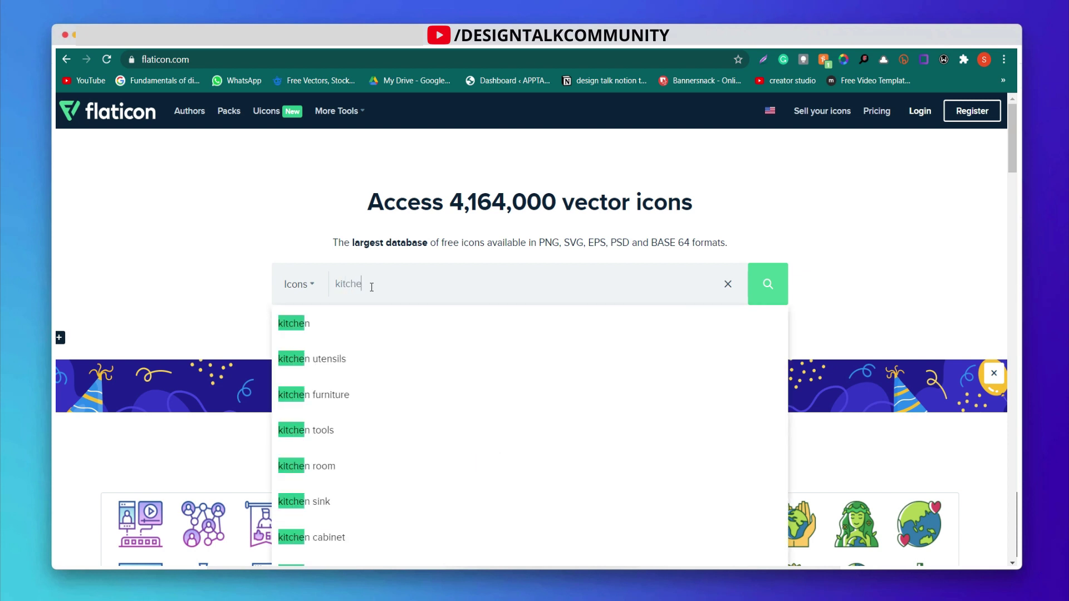
text(n)
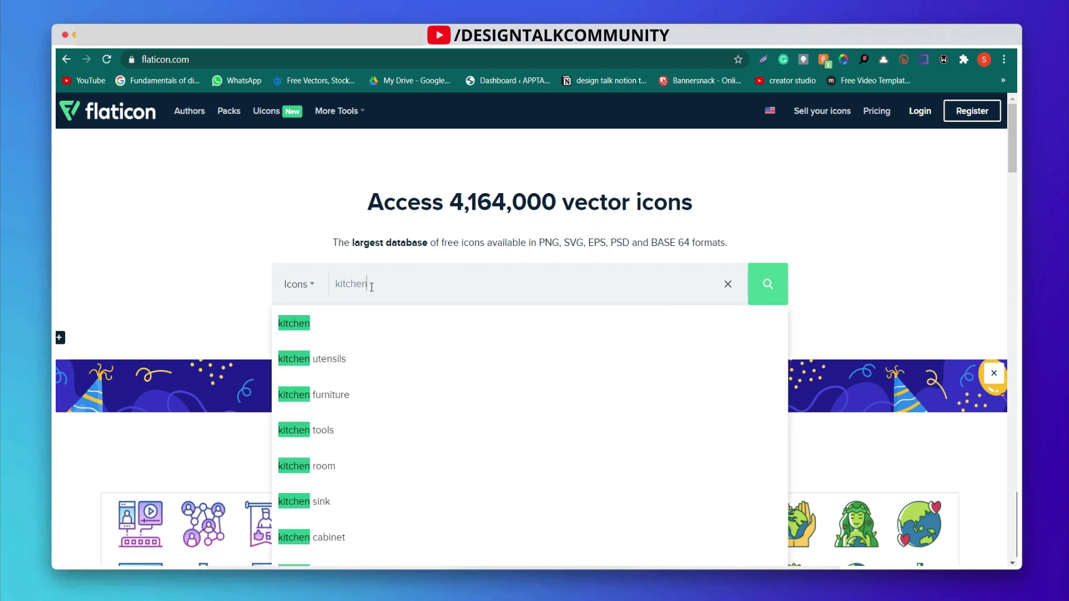
key(Return)
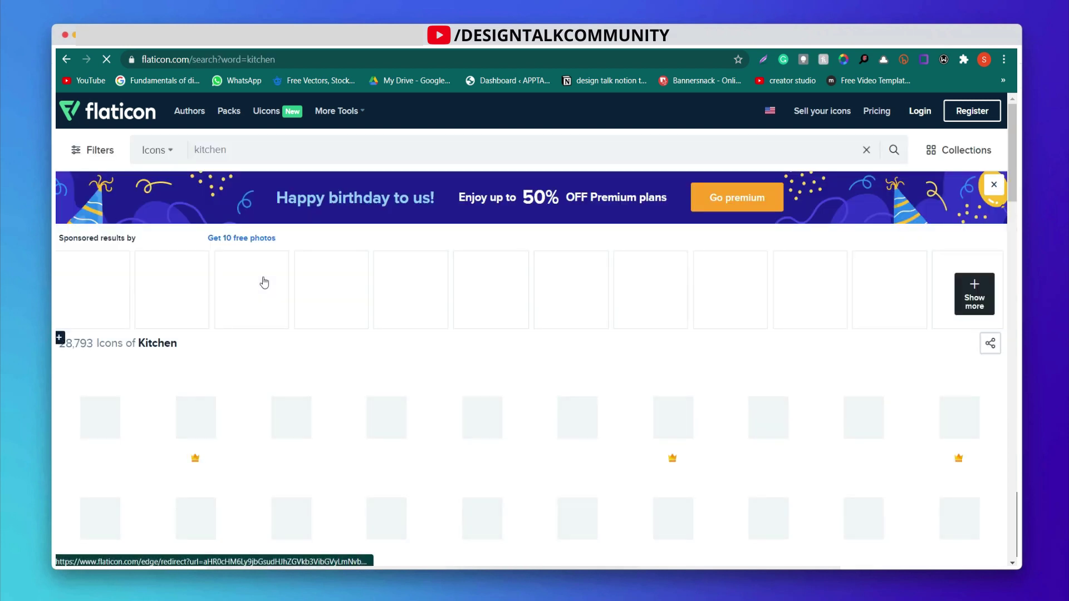
Browse the kitchen icon results and open the free outlined chef hat icon near the end of the page.
scroll(263, 283, down, 3)
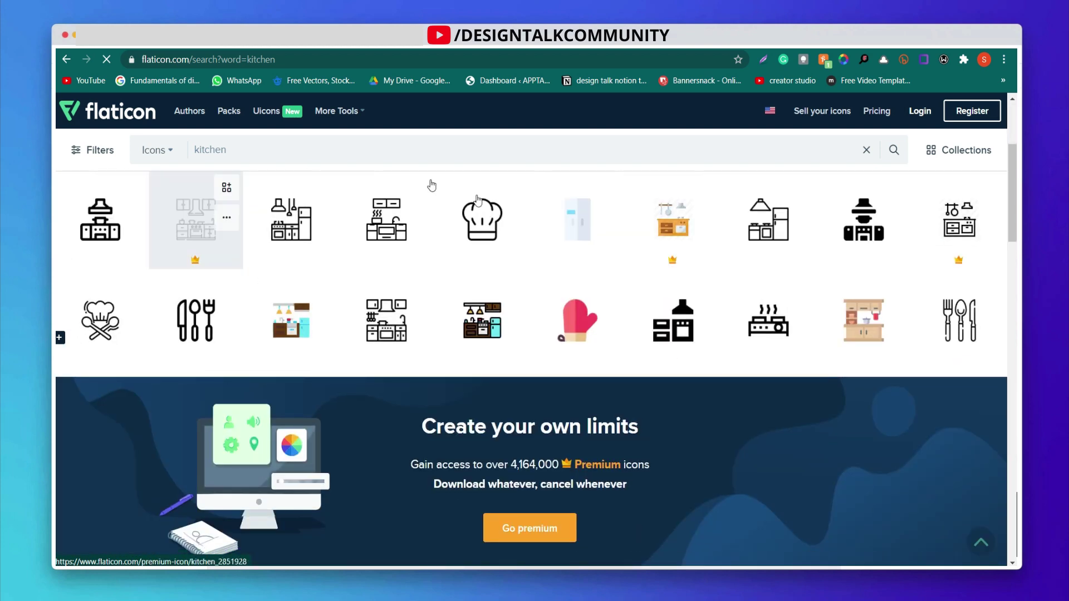
scroll(805, 238, down, 5)
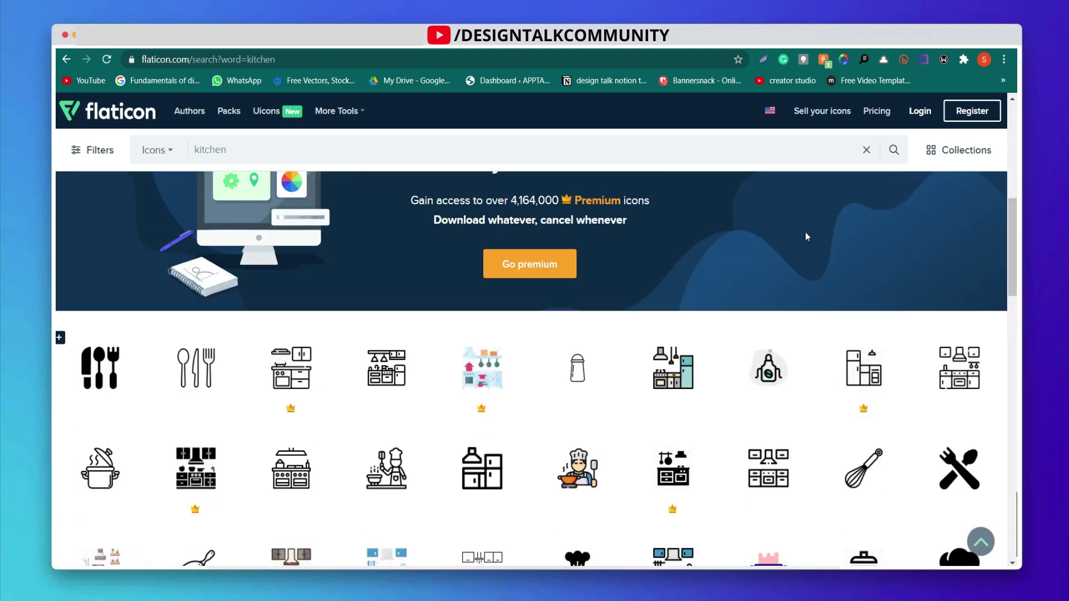
scroll(806, 237, down, 3)
scroll(806, 238, down, 2)
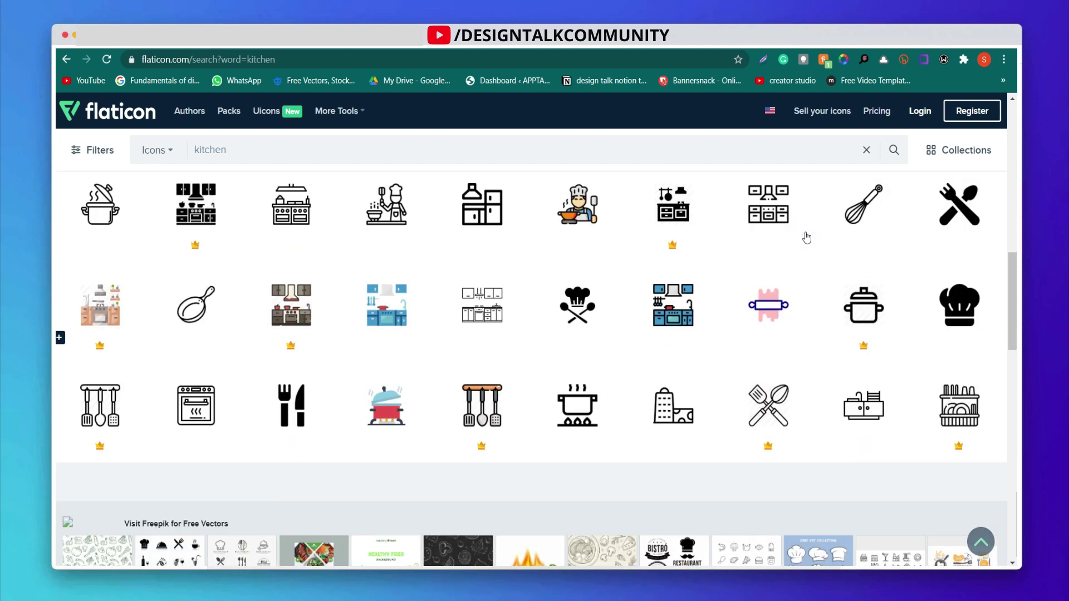
scroll(806, 238, down, 5)
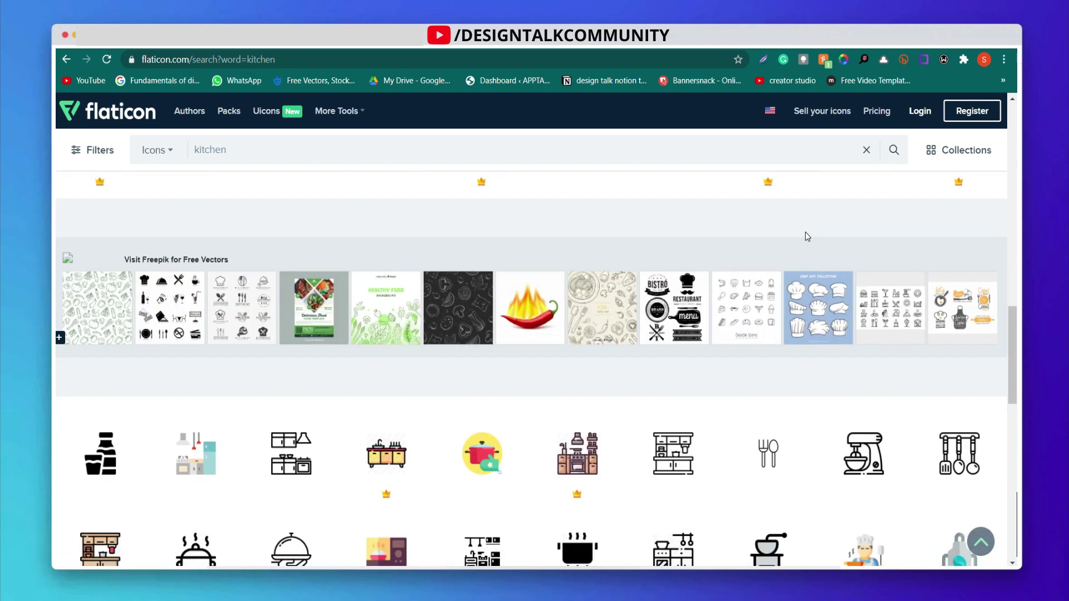
scroll(806, 237, down, 4)
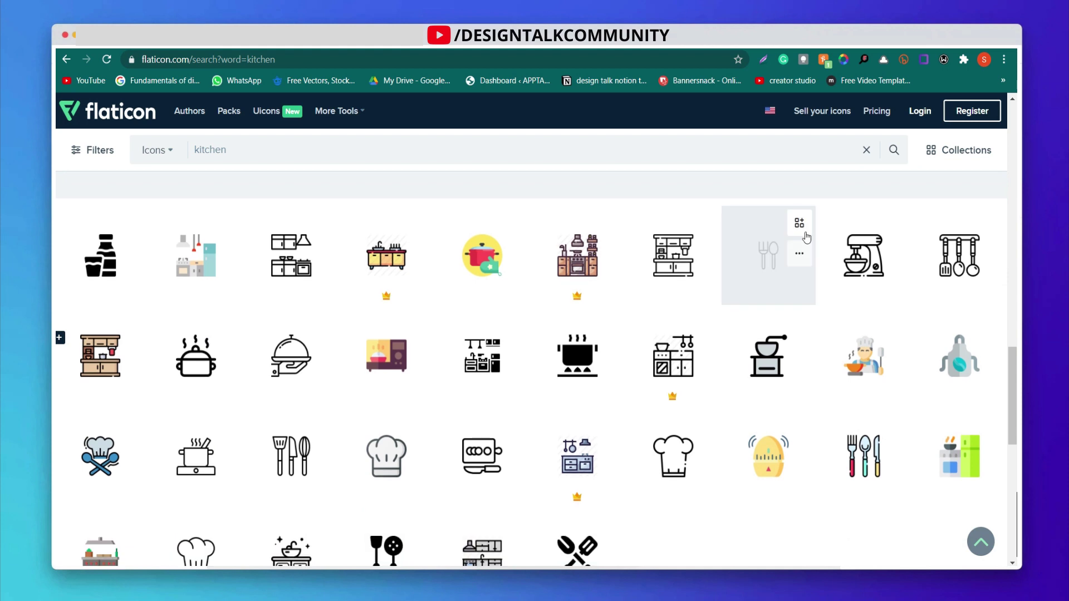
scroll(806, 237, down, 3)
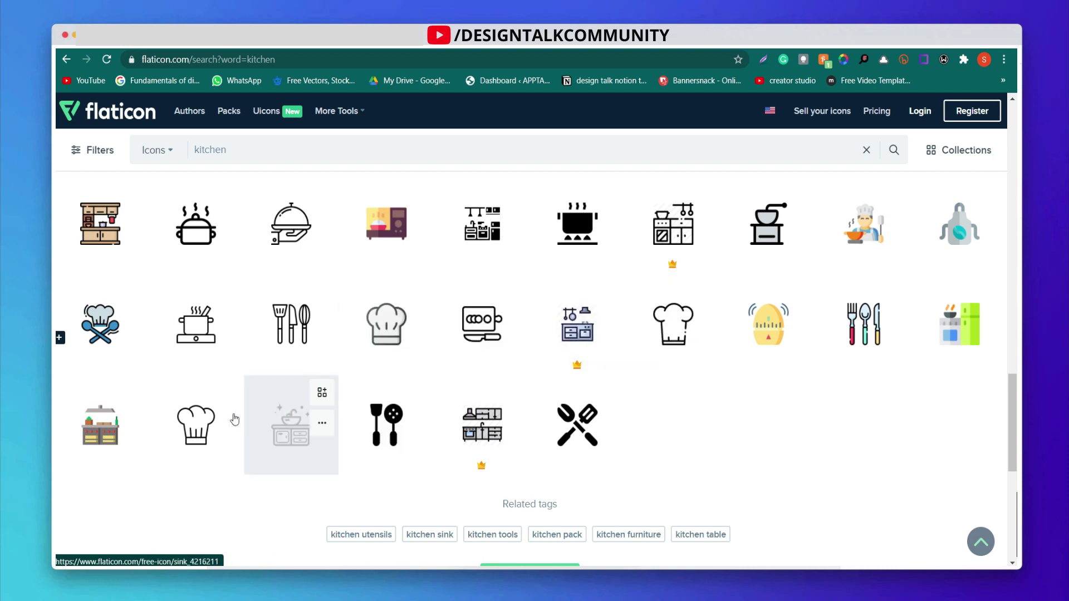
click(188, 421)
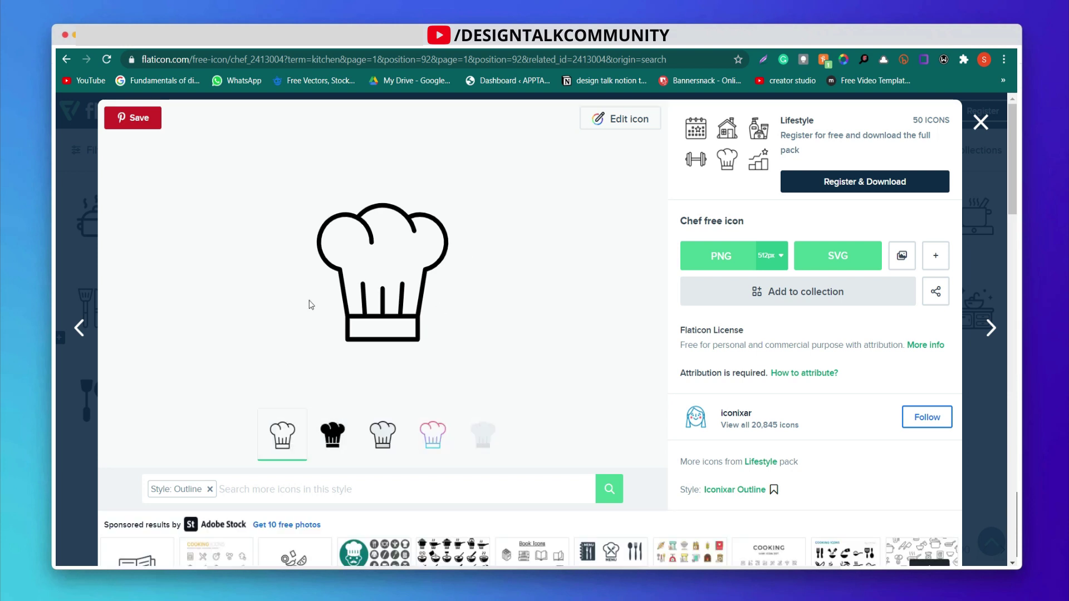
Preview the chef hat icon's style variants and choose the pink-to-blue gradient version.
click(332, 440)
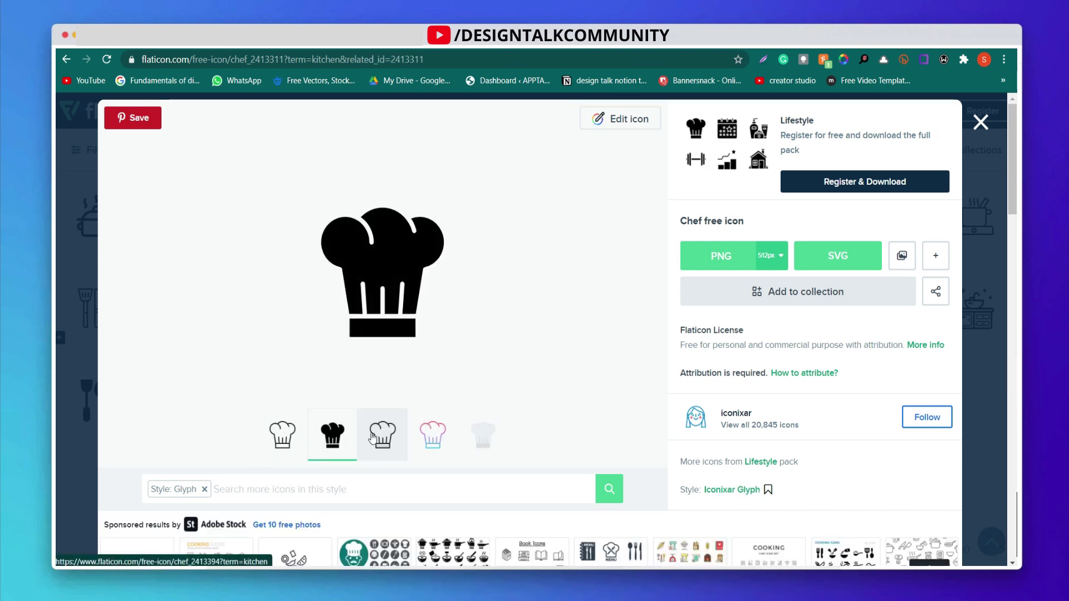
click(433, 435)
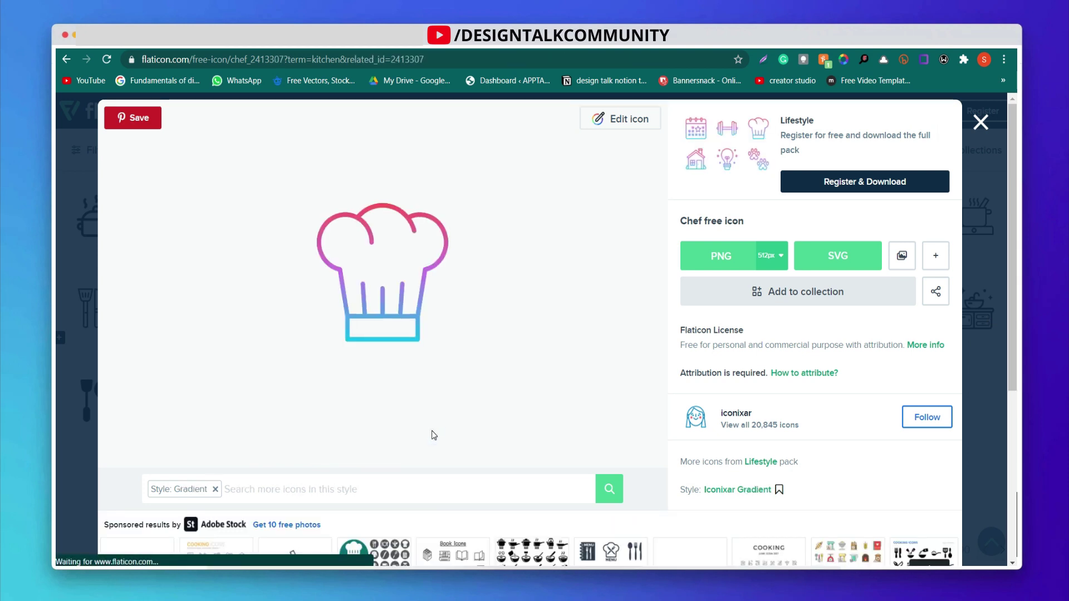
scroll(477, 382, down, 3)
scroll(477, 381, up, 3)
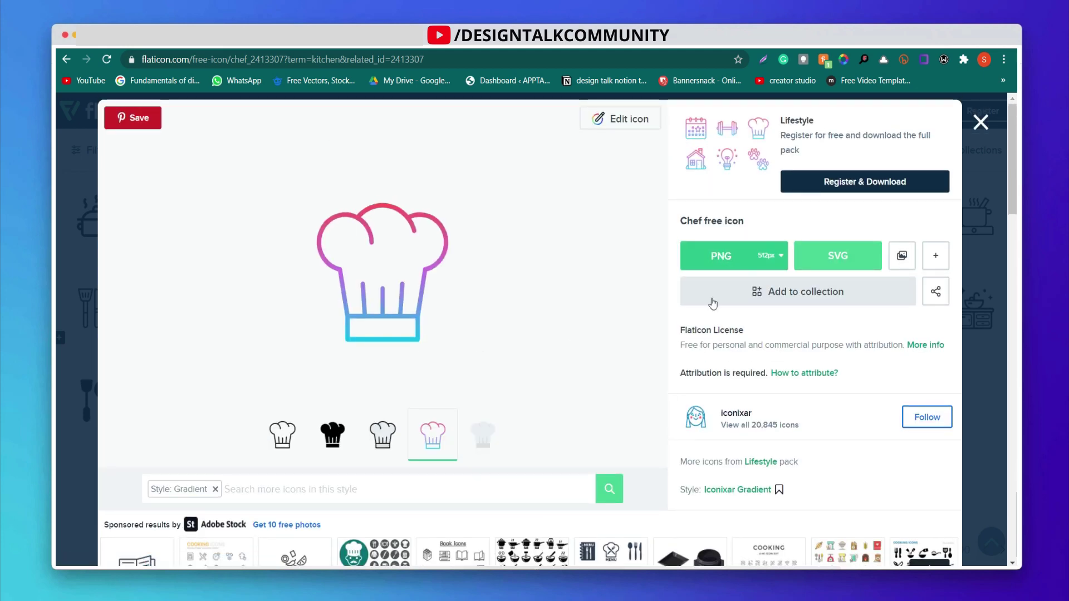
Download the gradient chef hat icon for free in SVG format and dismiss the attribution notice.
click(778, 259)
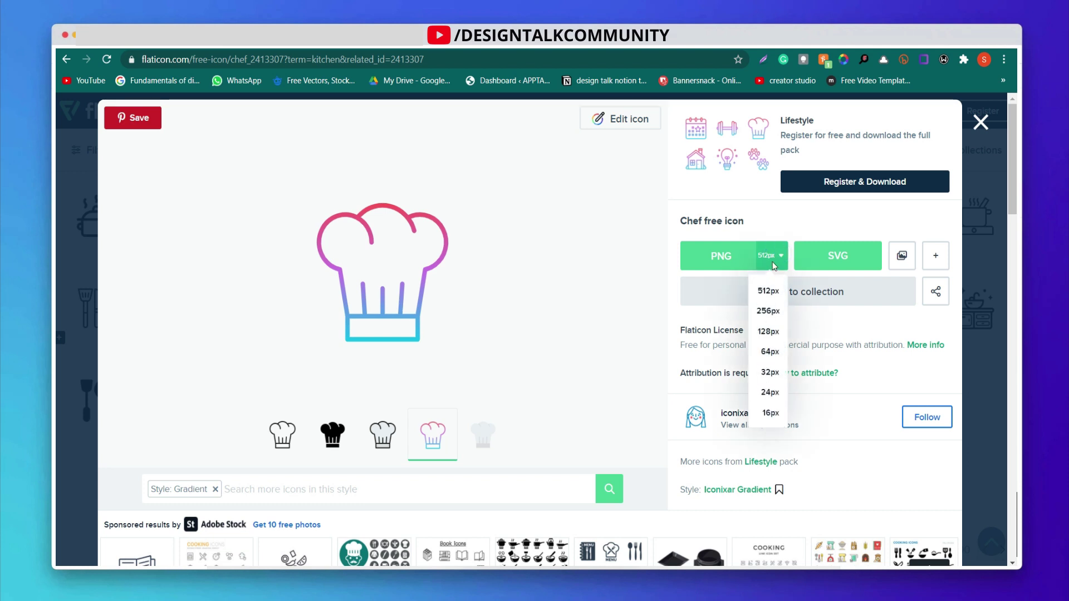
click(774, 264)
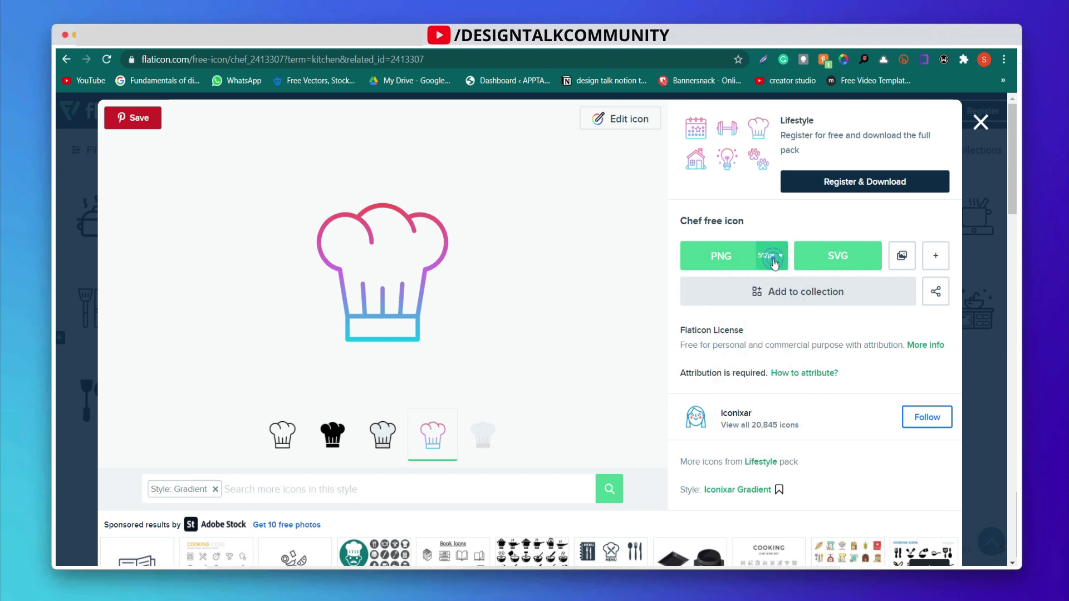
click(840, 257)
click(781, 294)
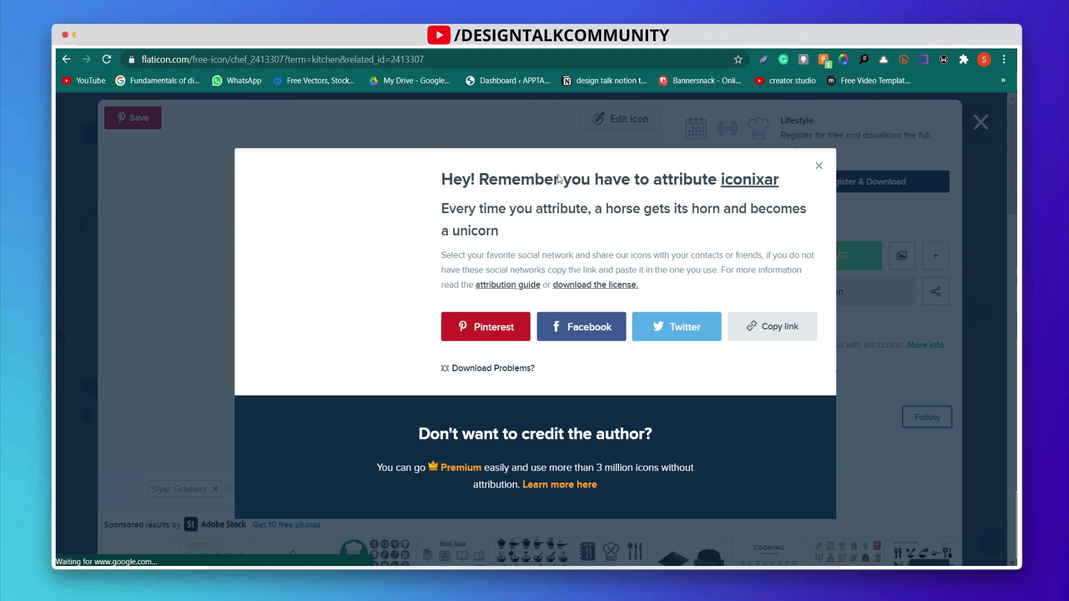
triple_click(785, 179)
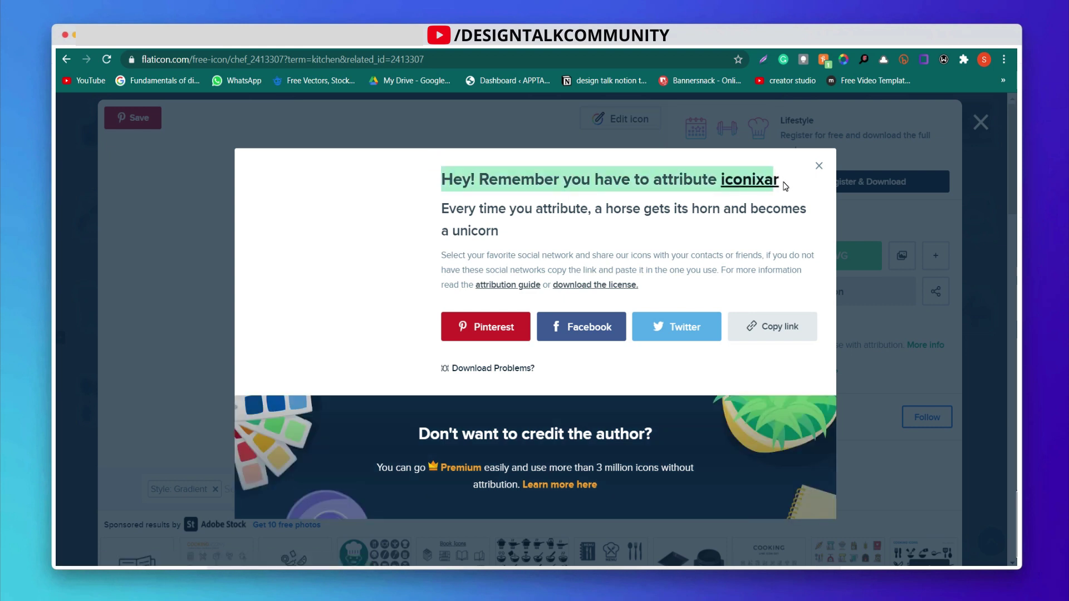
mouse_move(784, 182)
mouse_down()
mouse_move(758, 178)
mouse_move(791, 183)
mouse_up()
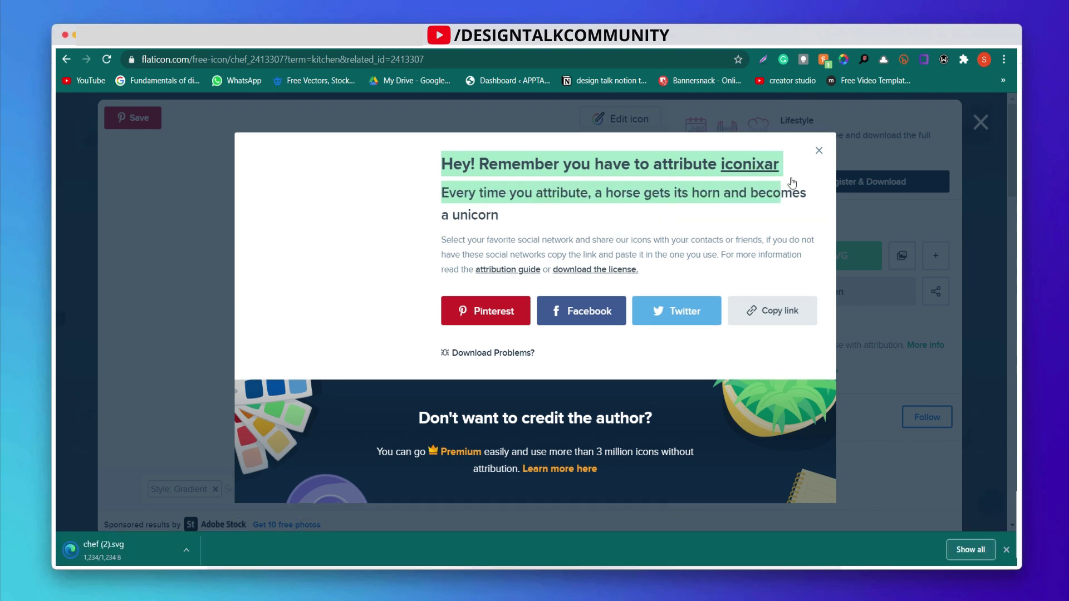
click(819, 152)
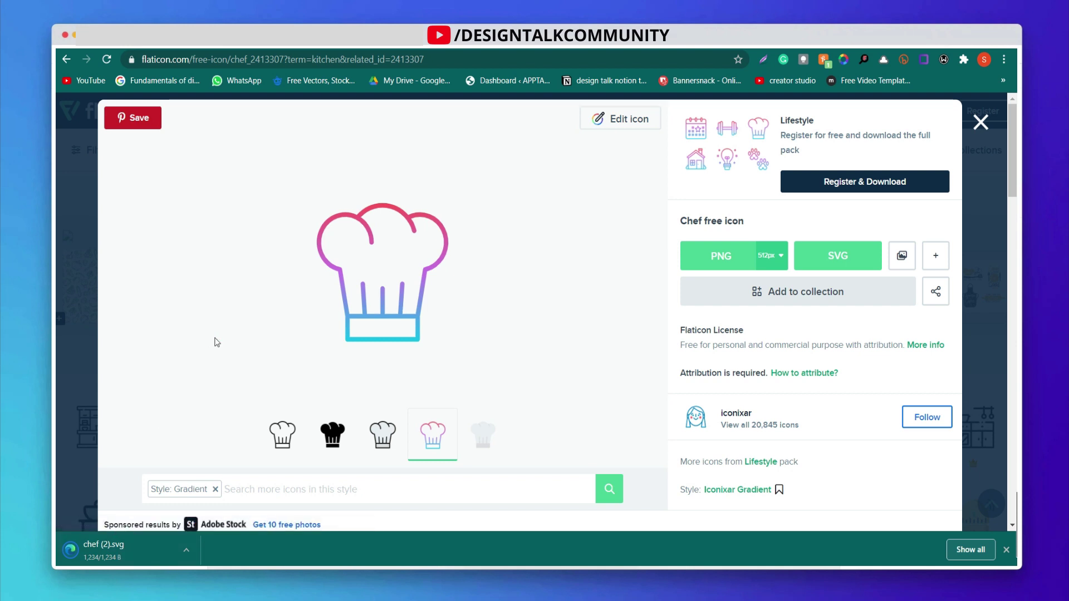
scroll(217, 342, down, 3)
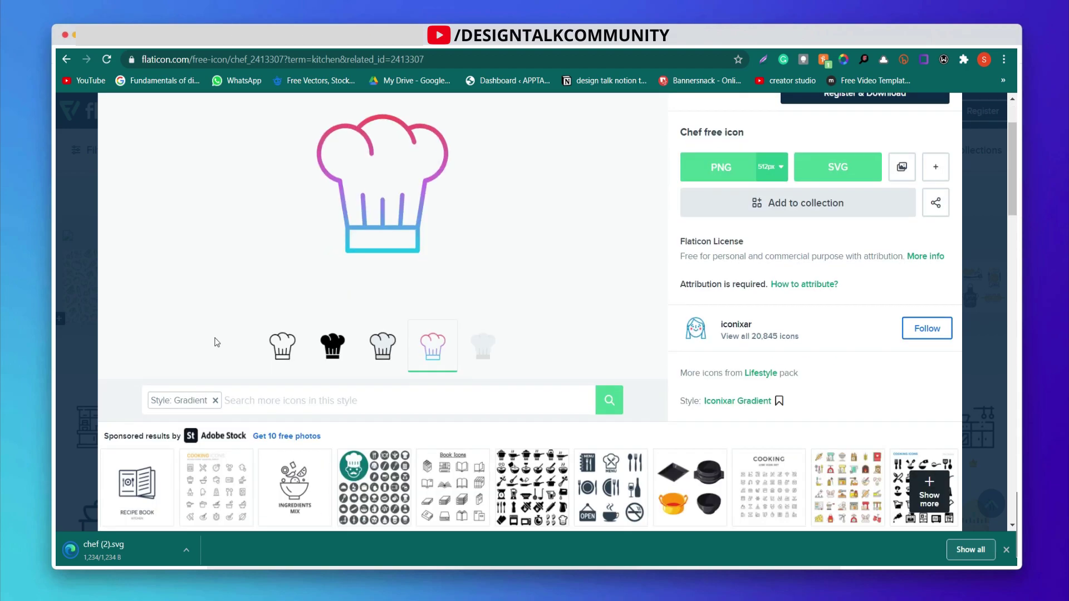
scroll(217, 342, up, 3)
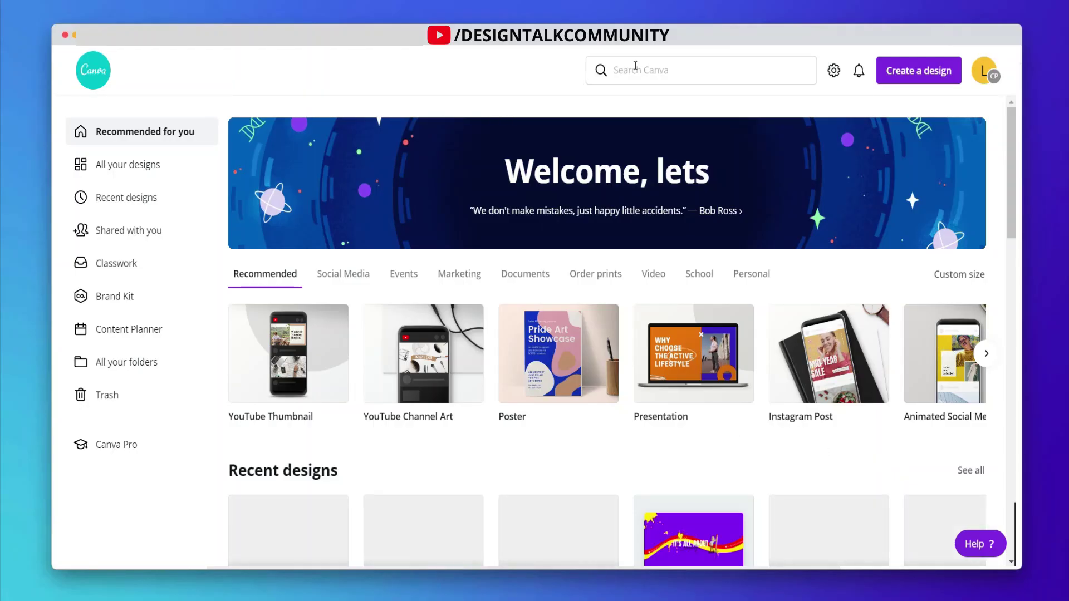
Switch to Canva, search for "logo" and start a new blank logo design.
click(635, 66)
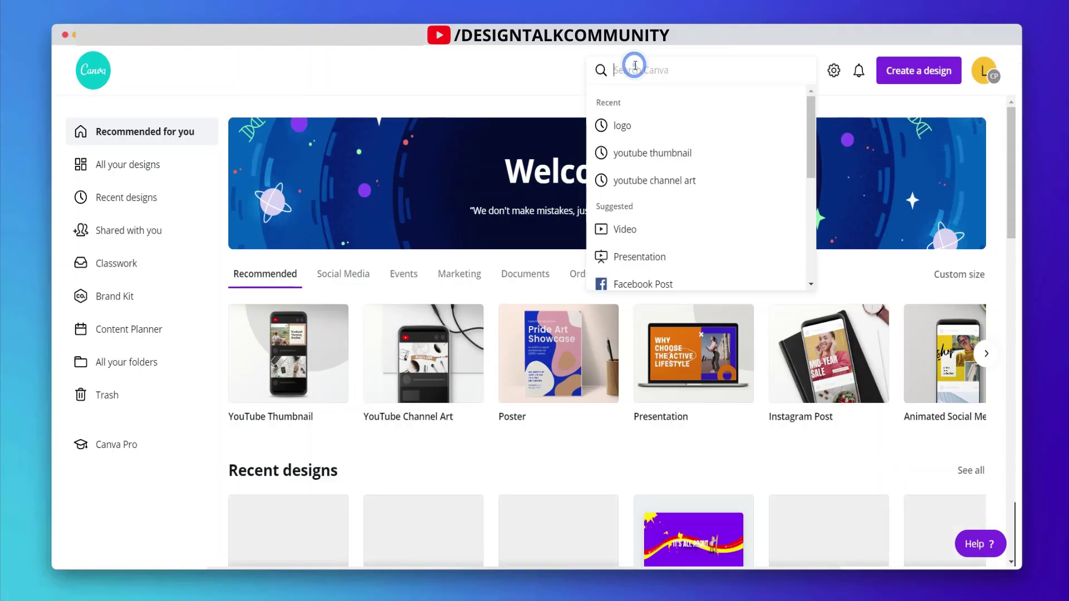
text(logo)
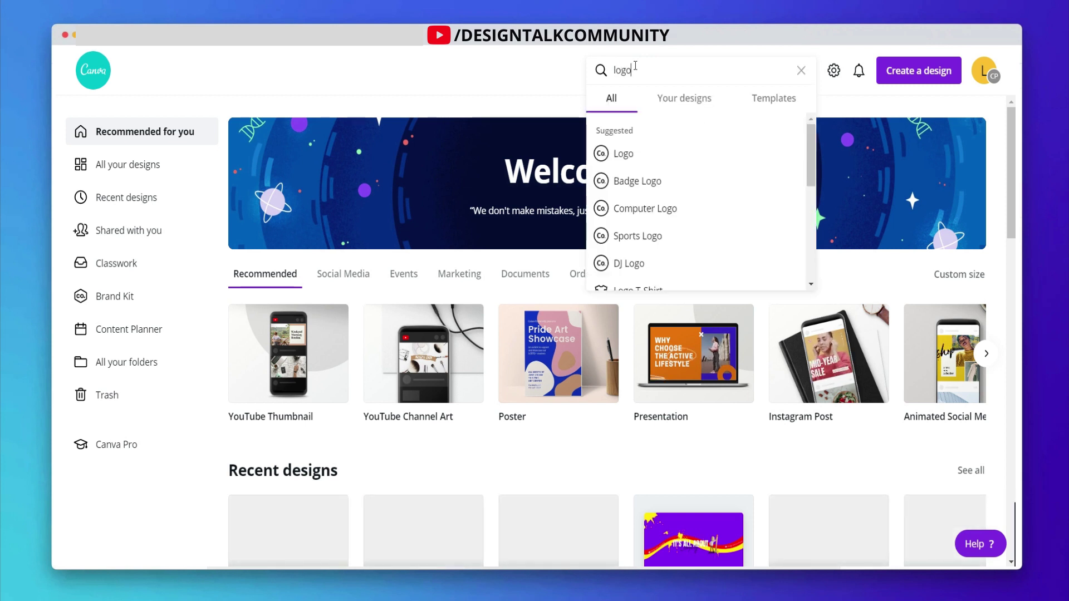
key(Return)
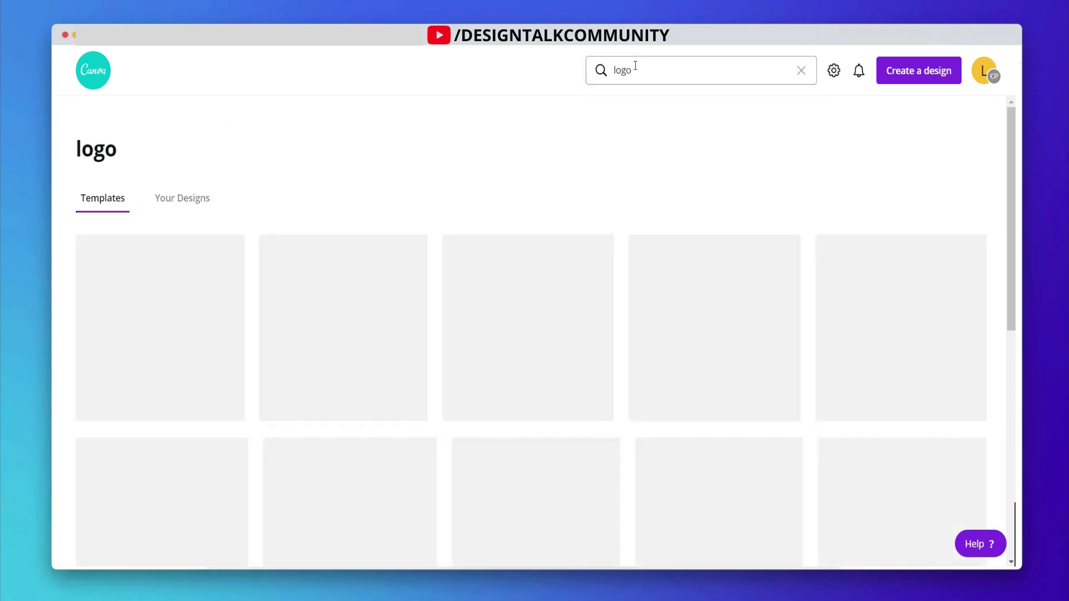
click(154, 268)
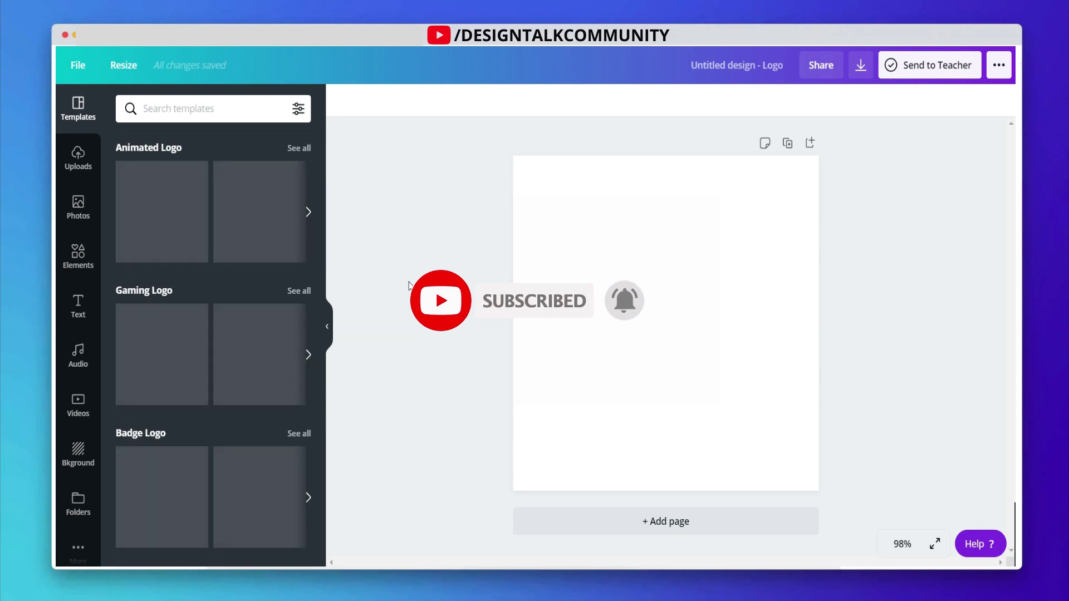
Upload the chef (1) file from the Downloads folder to the design's media.
click(68, 166)
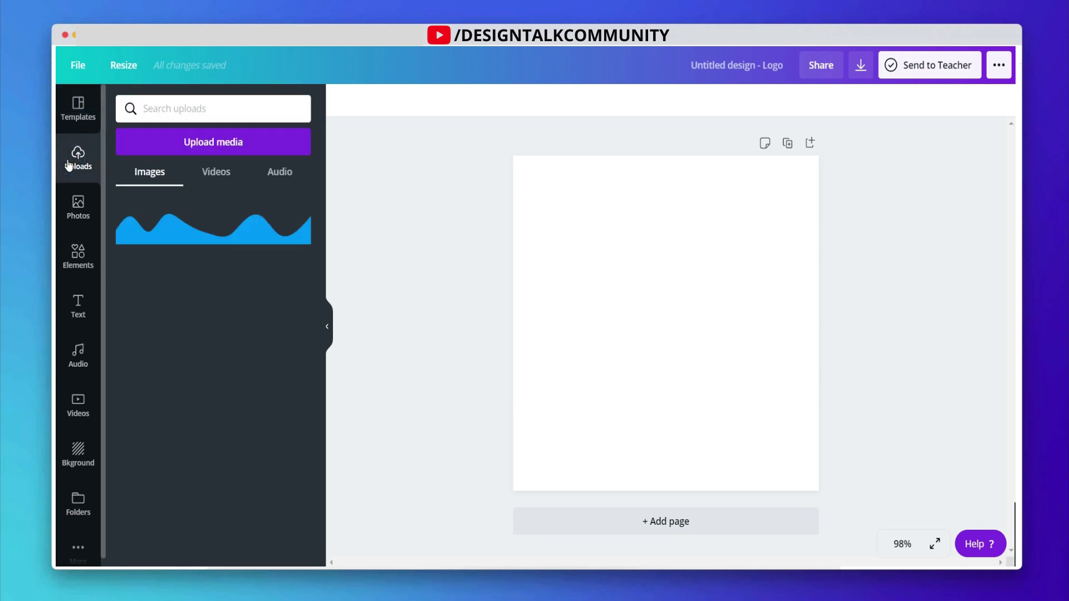
click(204, 145)
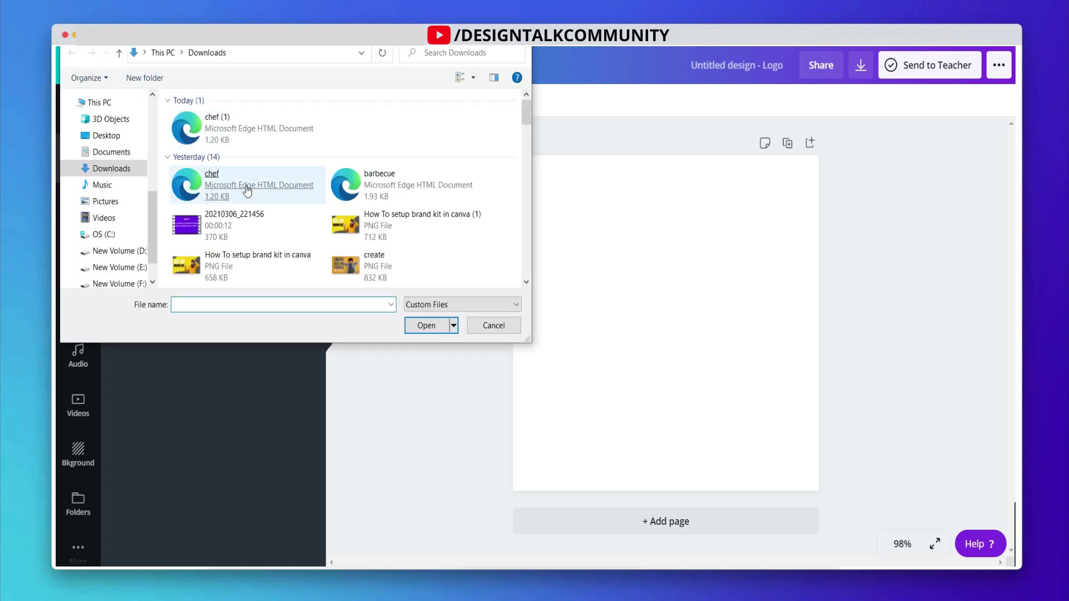
double_click(253, 130)
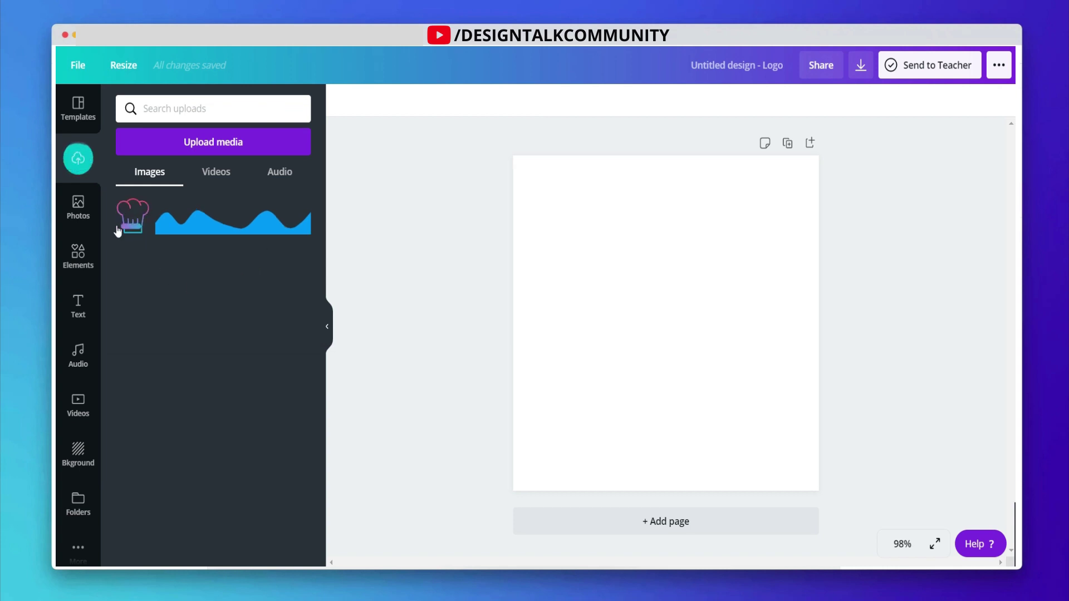
Add a circle shape and enlarge it to fill most of the page, centred on the canvas.
click(81, 259)
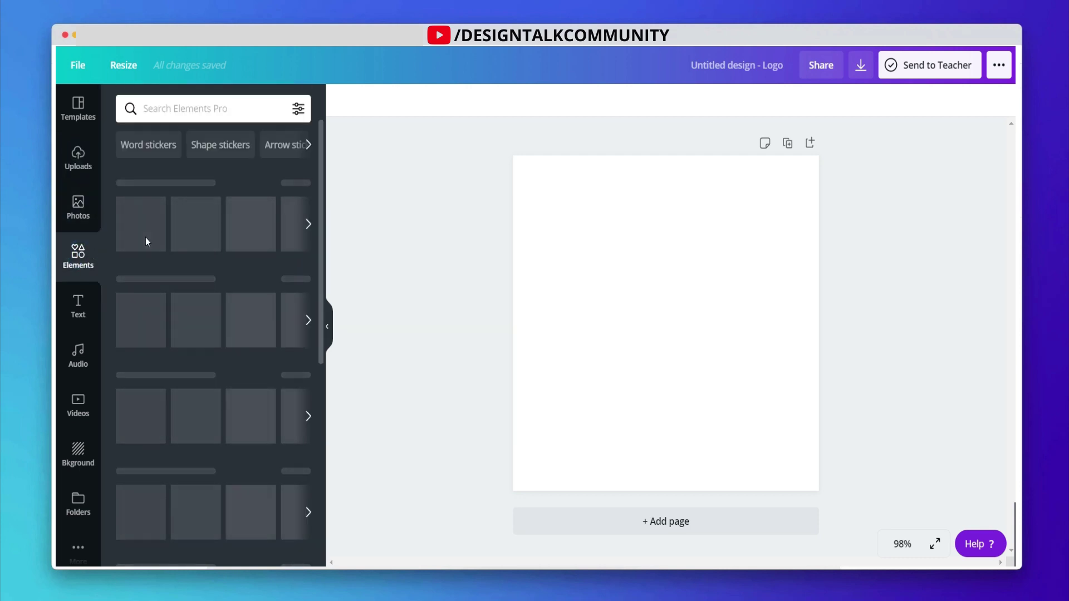
click(141, 234)
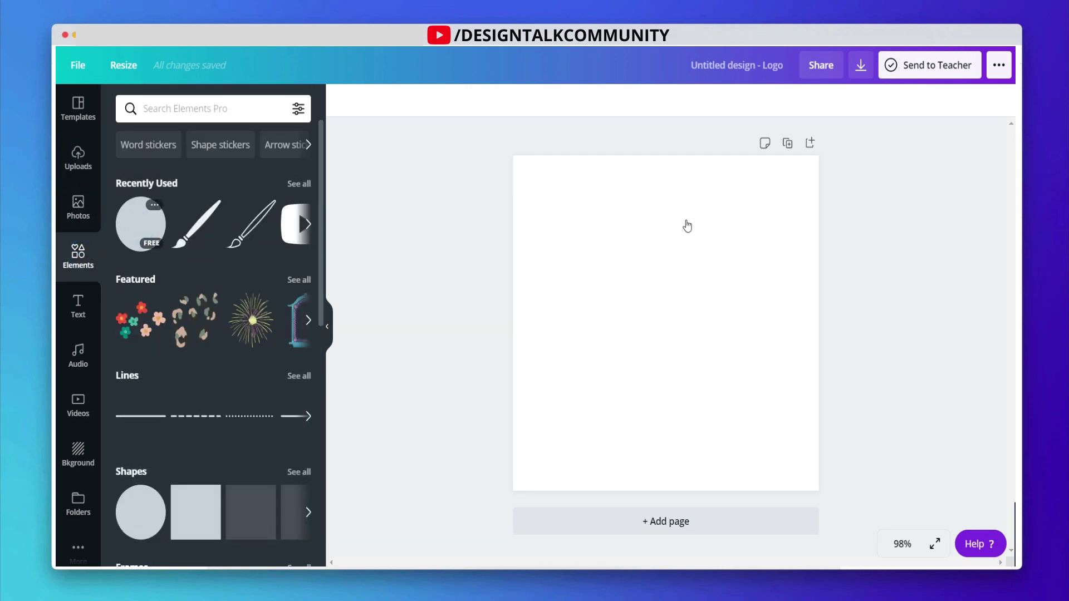
drag(752, 417, 803, 458)
drag(580, 232, 539, 189)
drag(663, 312, 661, 309)
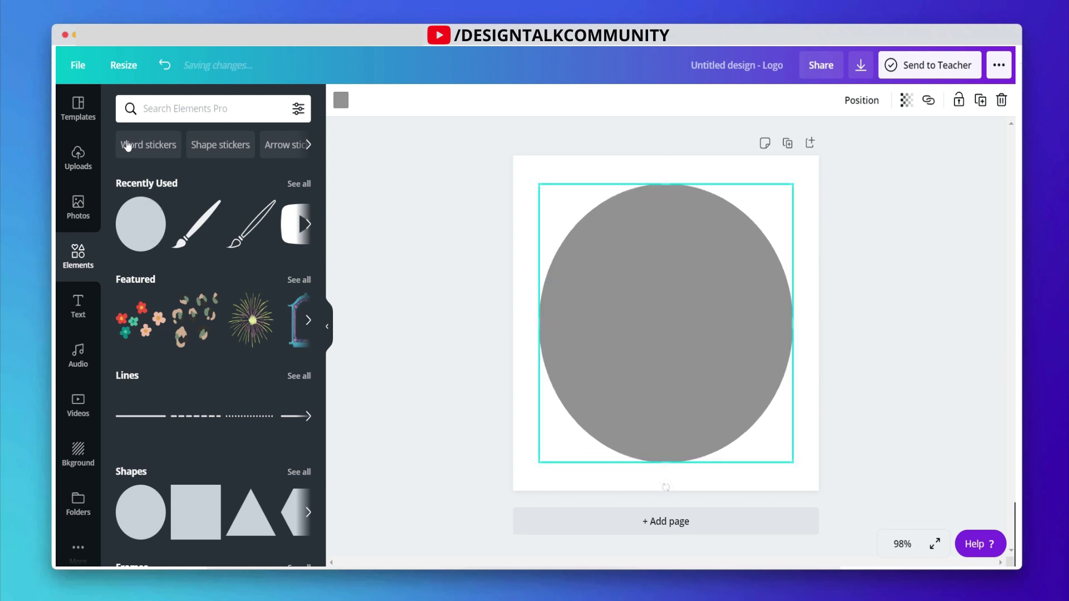
Place the uploaded chef hat icon on the circle and enlarge it to span about two thirds of the circle's width.
click(78, 167)
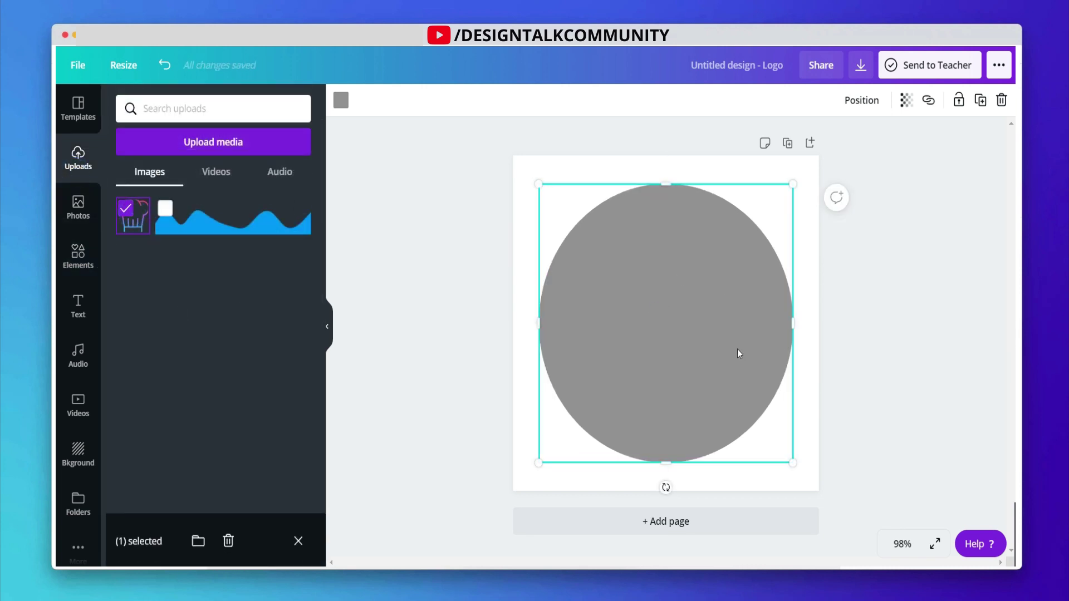
click(140, 230)
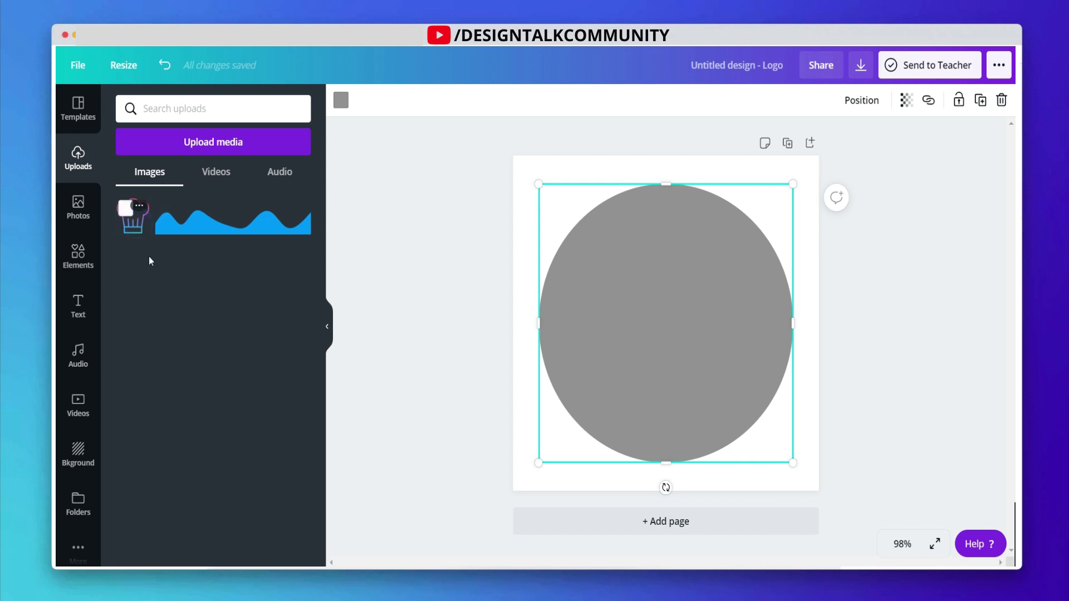
click(136, 222)
drag(727, 390, 746, 412)
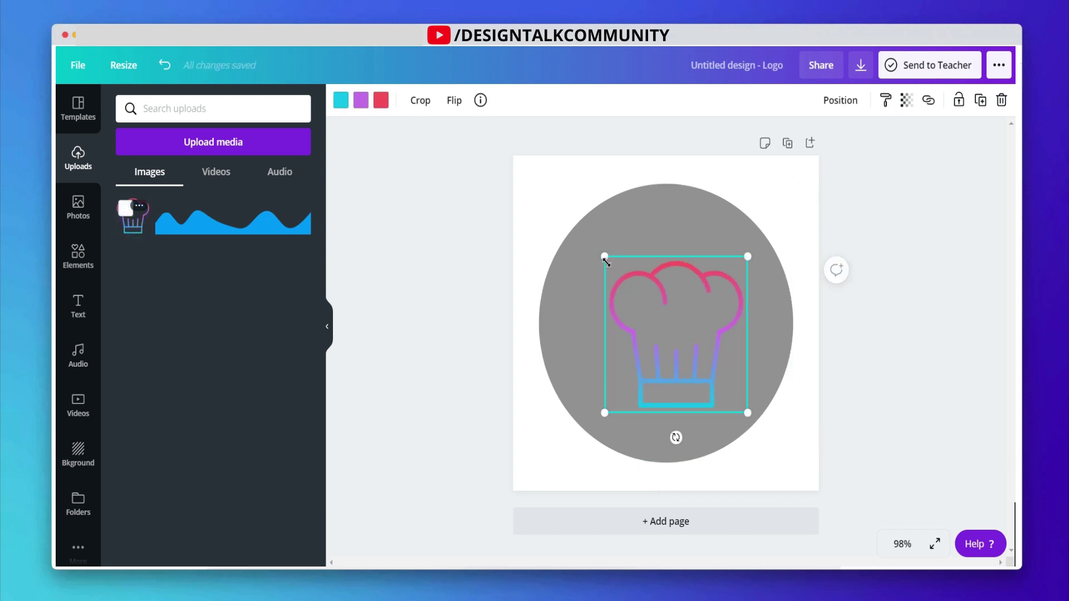
drag(586, 247, 568, 231)
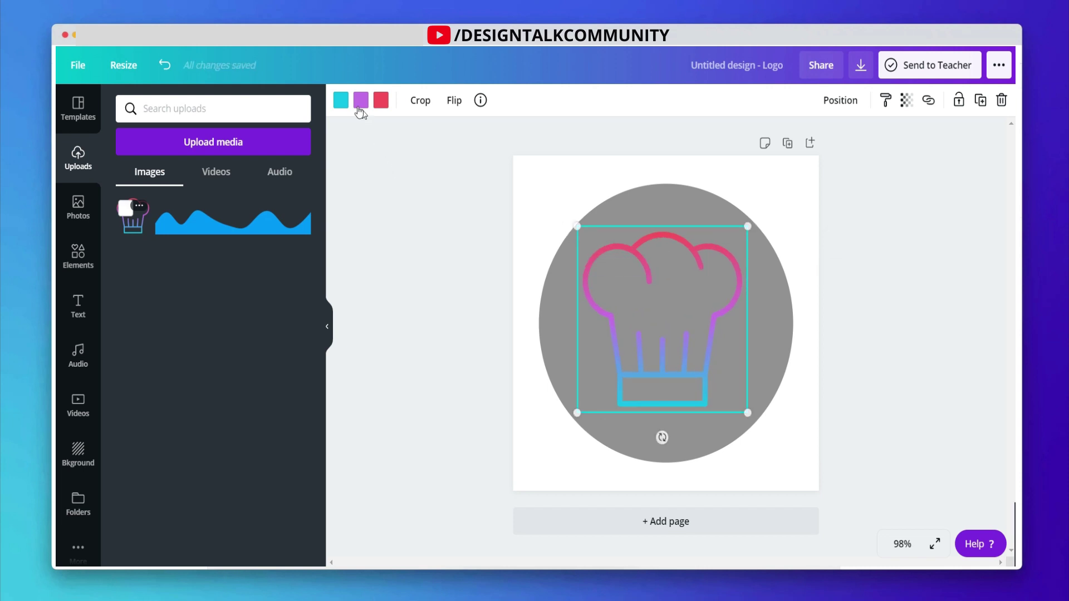
Change the circle's fill colour to black.
click(632, 215)
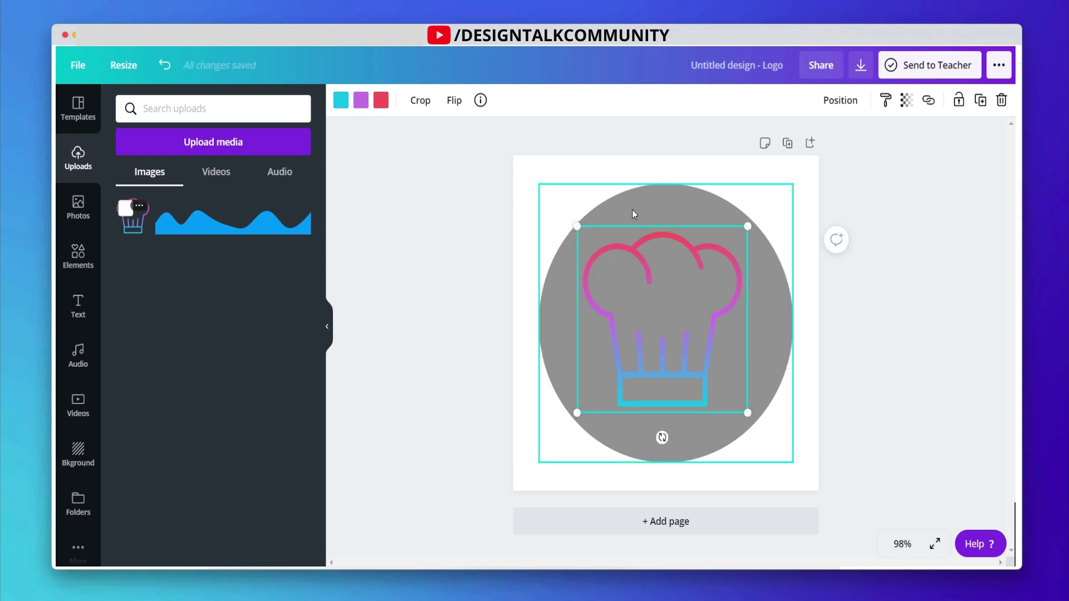
click(341, 100)
click(130, 303)
Replace the chef hat's cyan gradient colour with the custom colour #FFAE00.
click(620, 332)
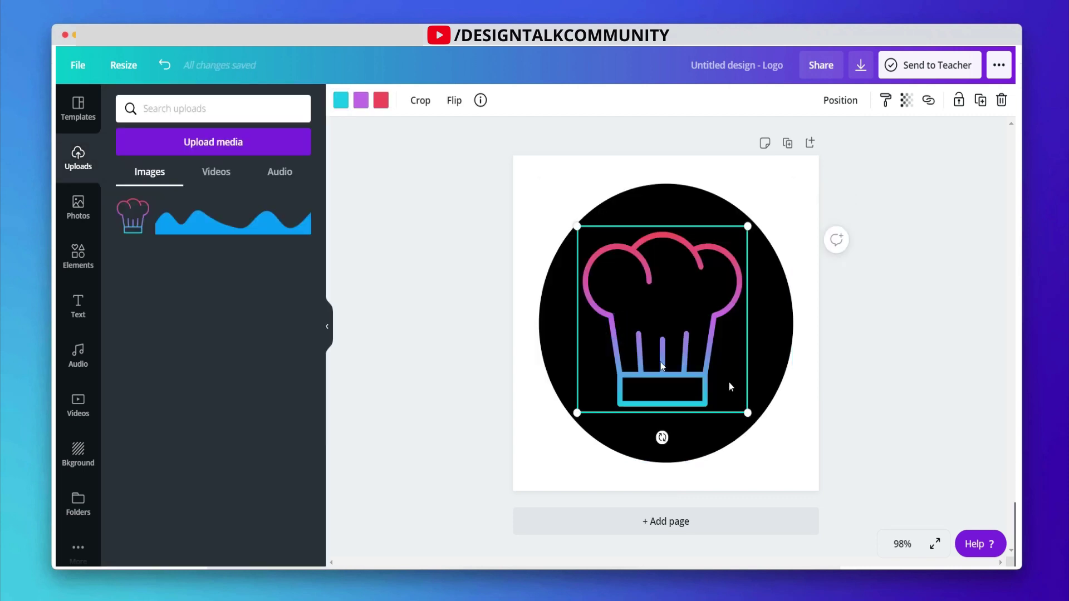
click(341, 102)
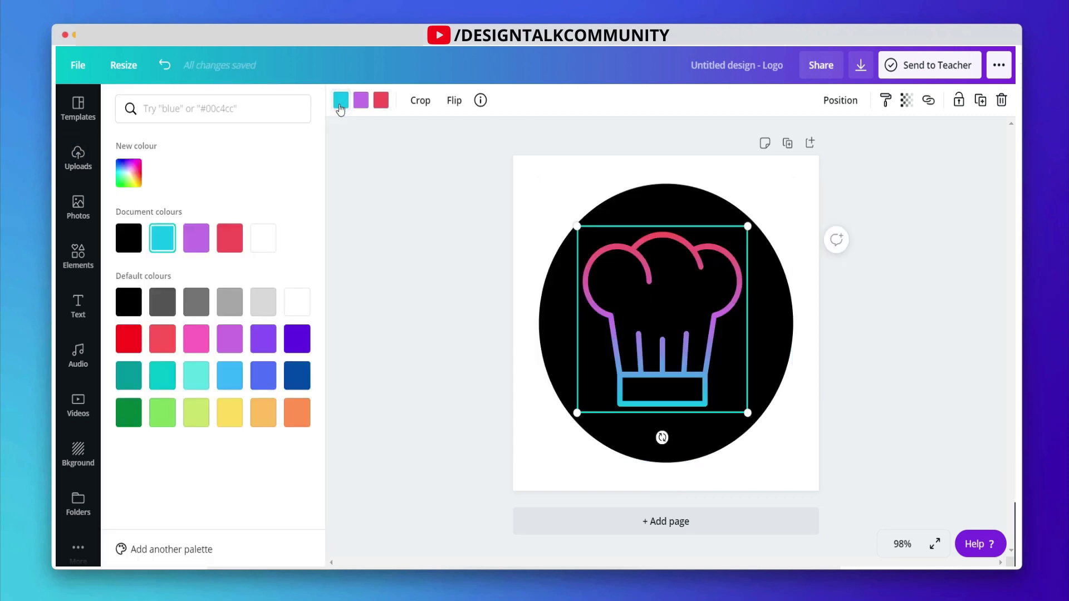
click(129, 173)
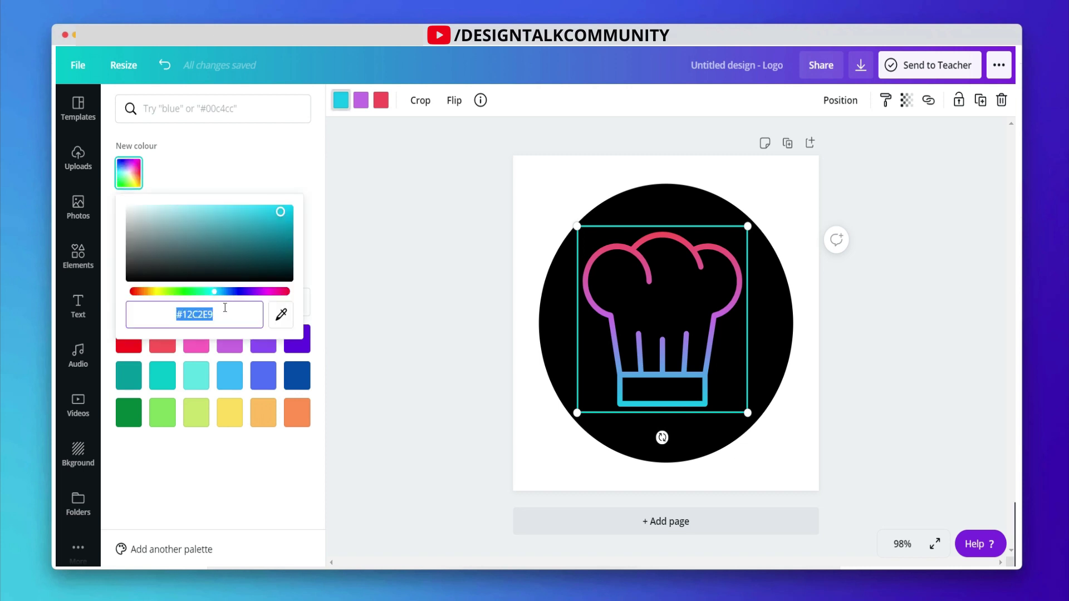
text(#FFA)
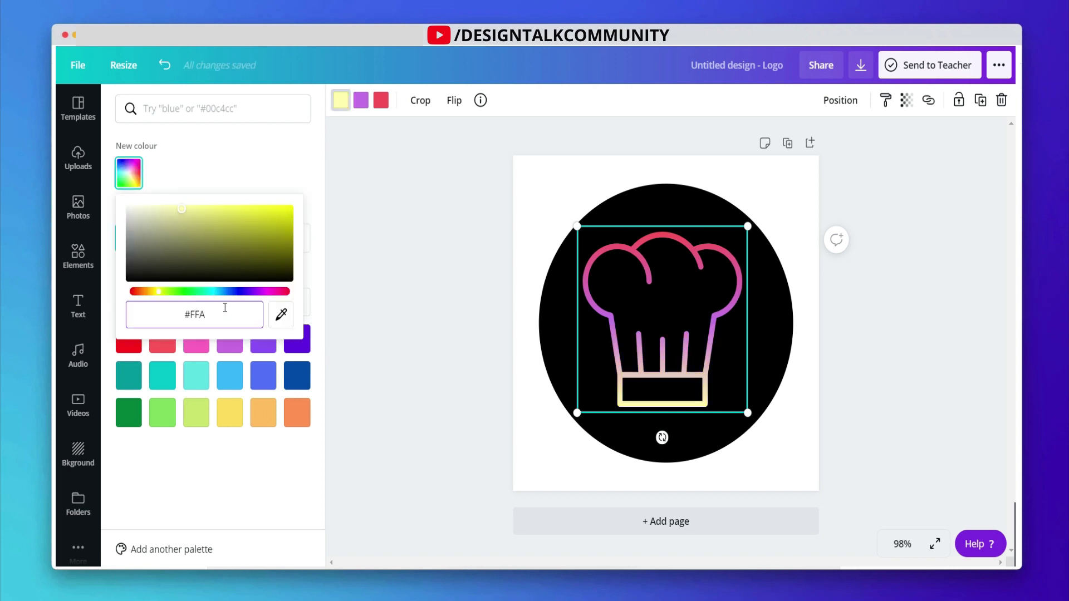
key(BackSpace)
text(EA)
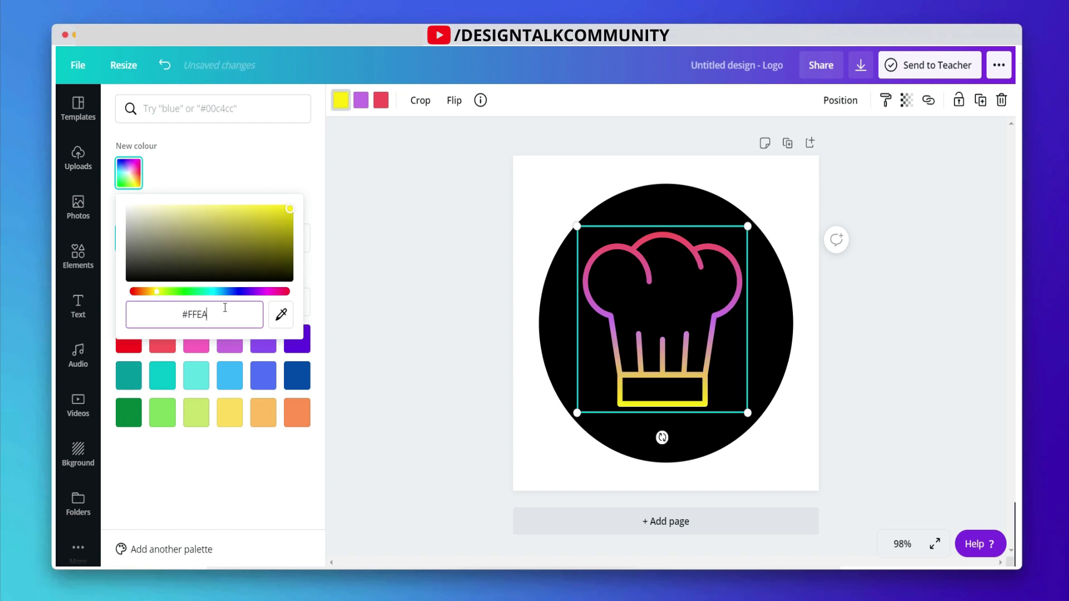
text(00)
key(BackSpace)
key(BackSpace)
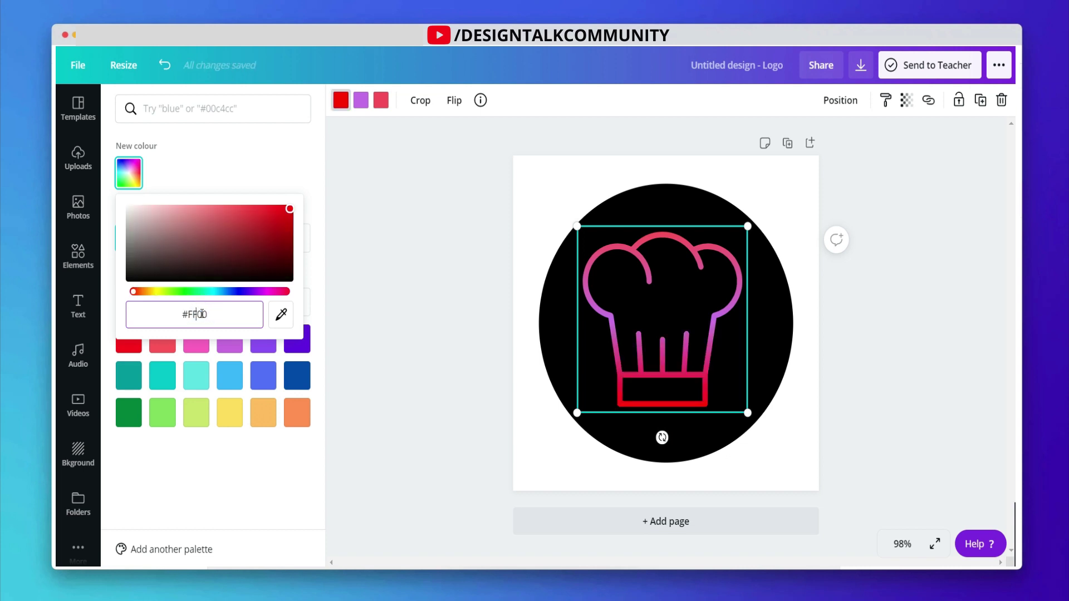
text(AE)
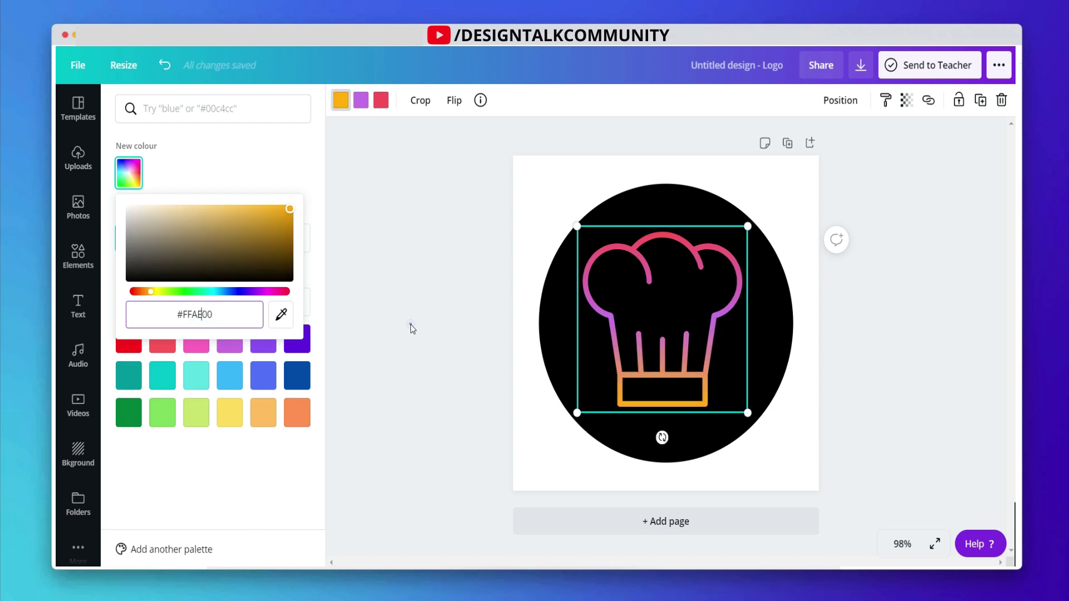
click(412, 328)
Recolour the hat's purple gradient colour with the document's orange and its red one with #FFEA00.
click(361, 100)
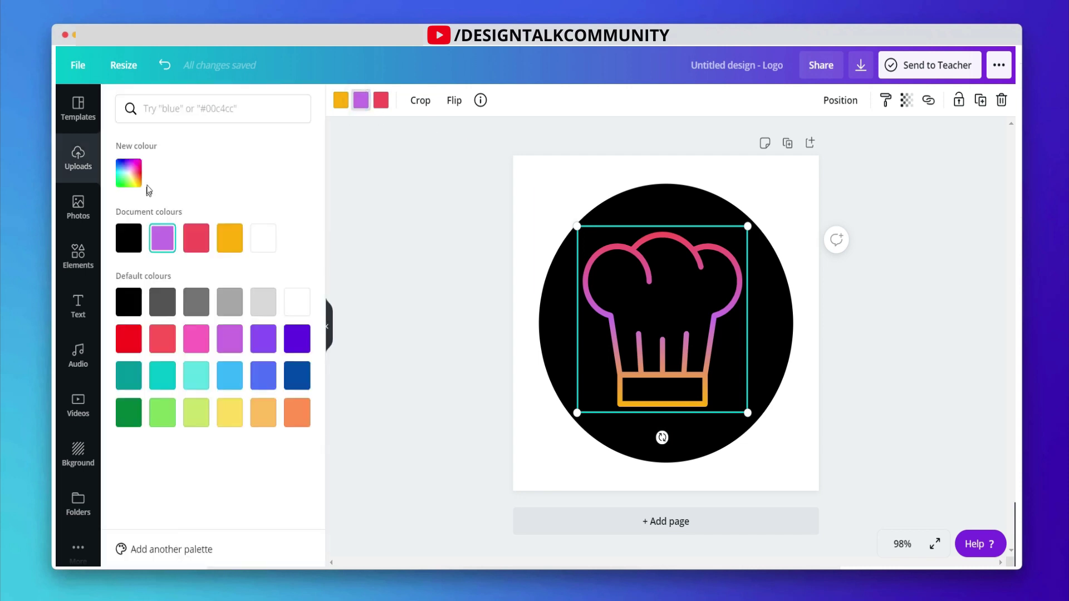
click(229, 237)
click(381, 100)
click(129, 172)
text(#FFEA00)
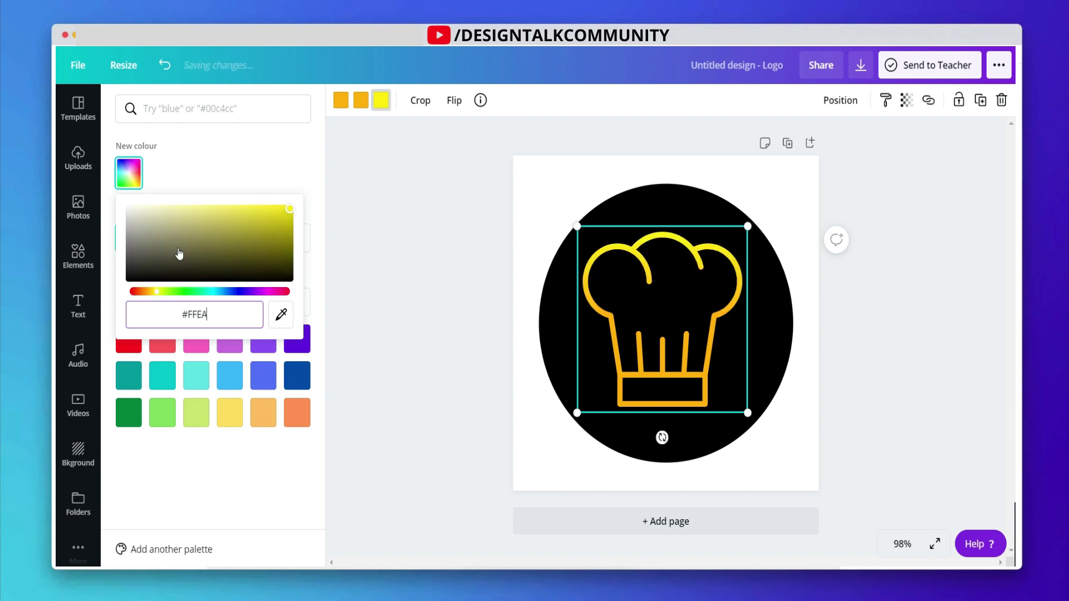
click(439, 284)
click(482, 239)
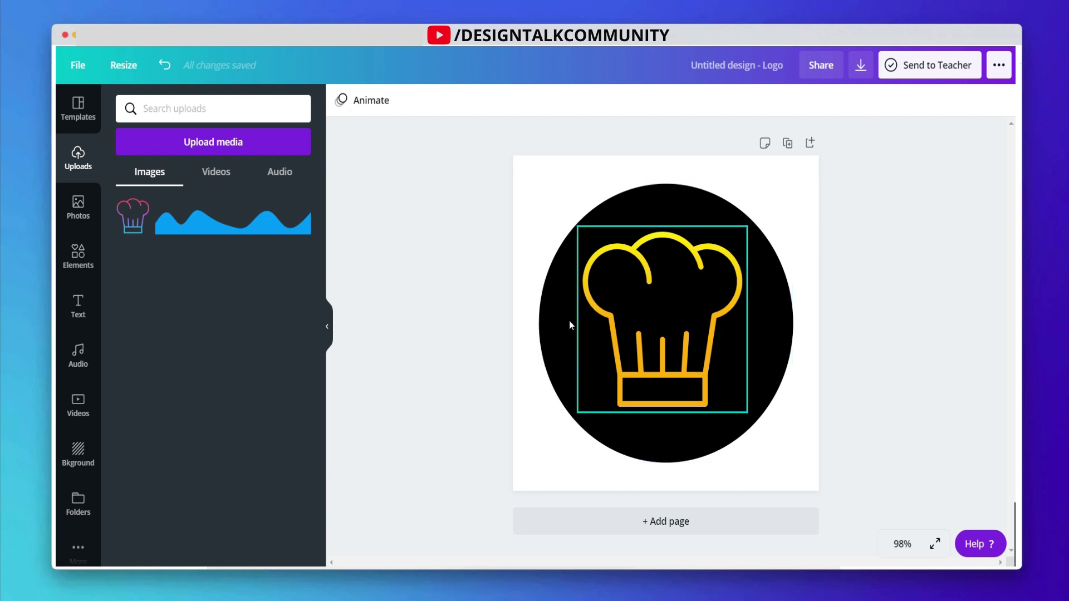
click(645, 336)
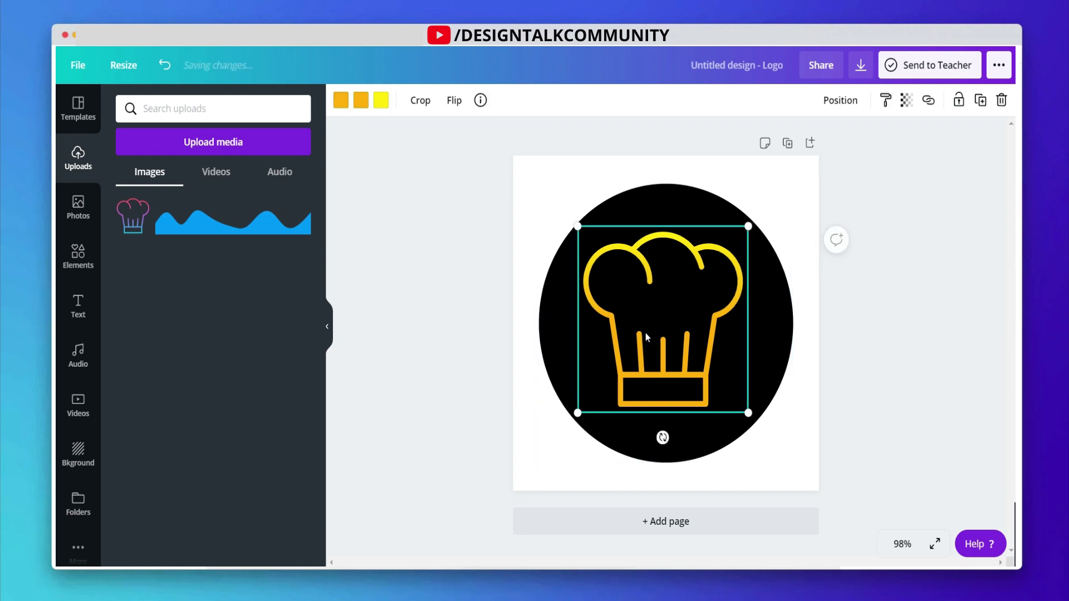
Add a heading to the page with the text "Chef's".
click(78, 306)
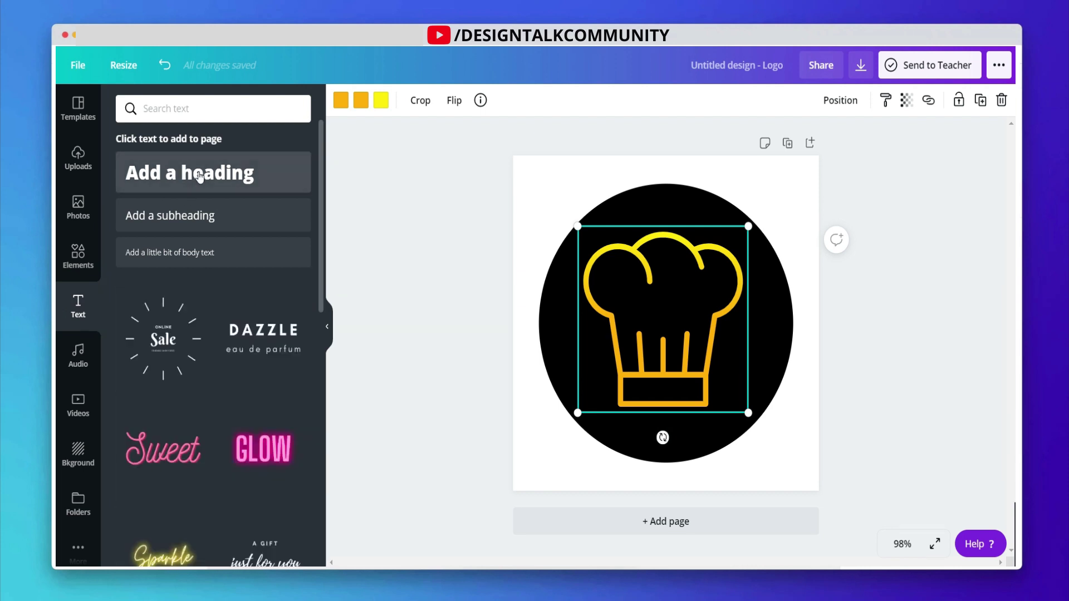
click(197, 174)
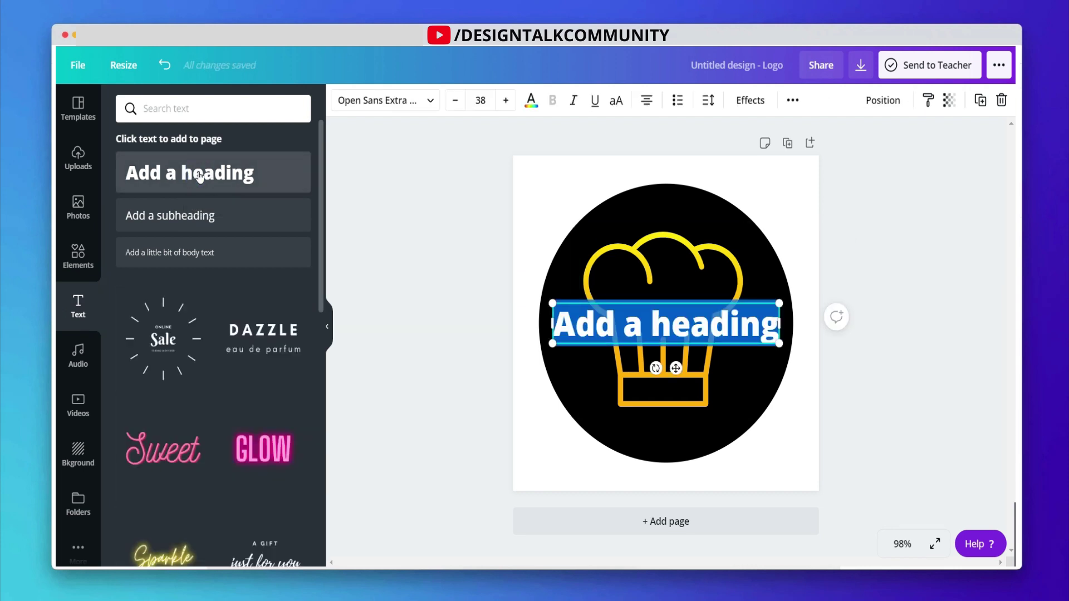
text(Chef)
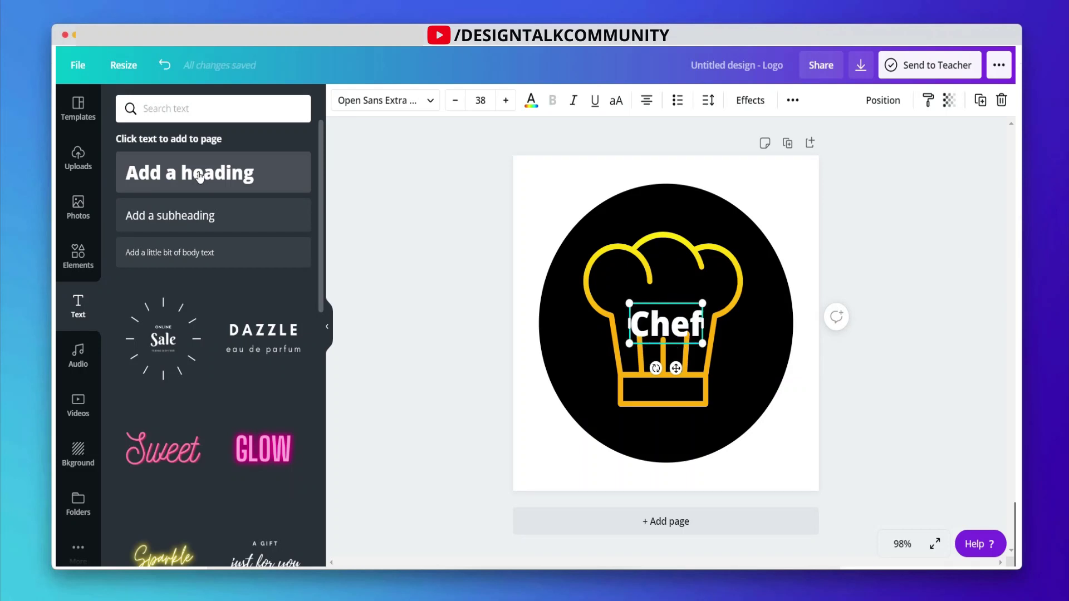
text('s)
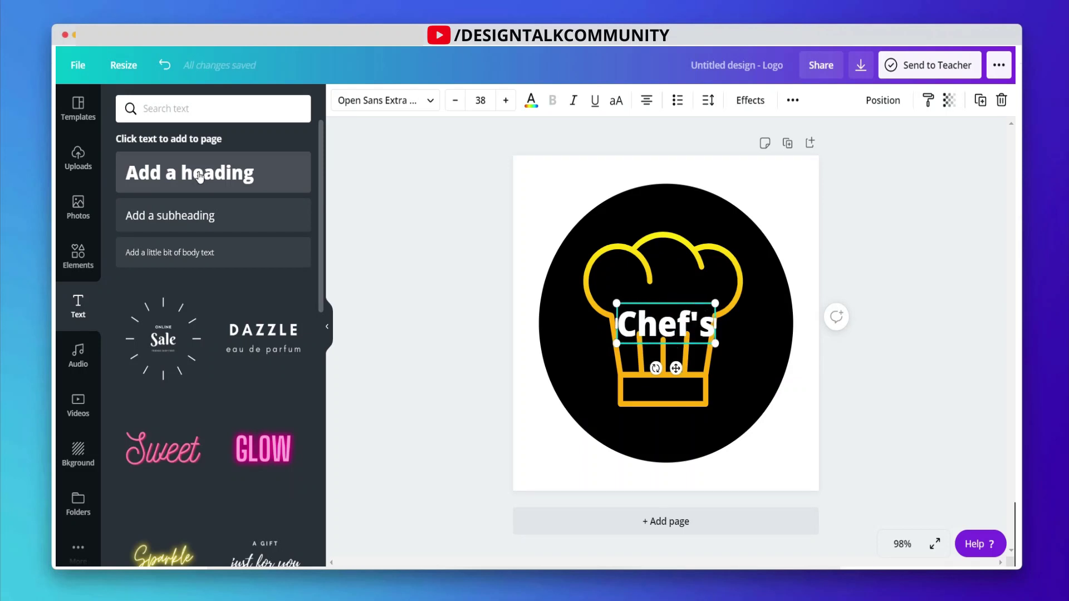
Search the fonts for "mont" and apply Montagna to the "Chef's" heading.
click(378, 99)
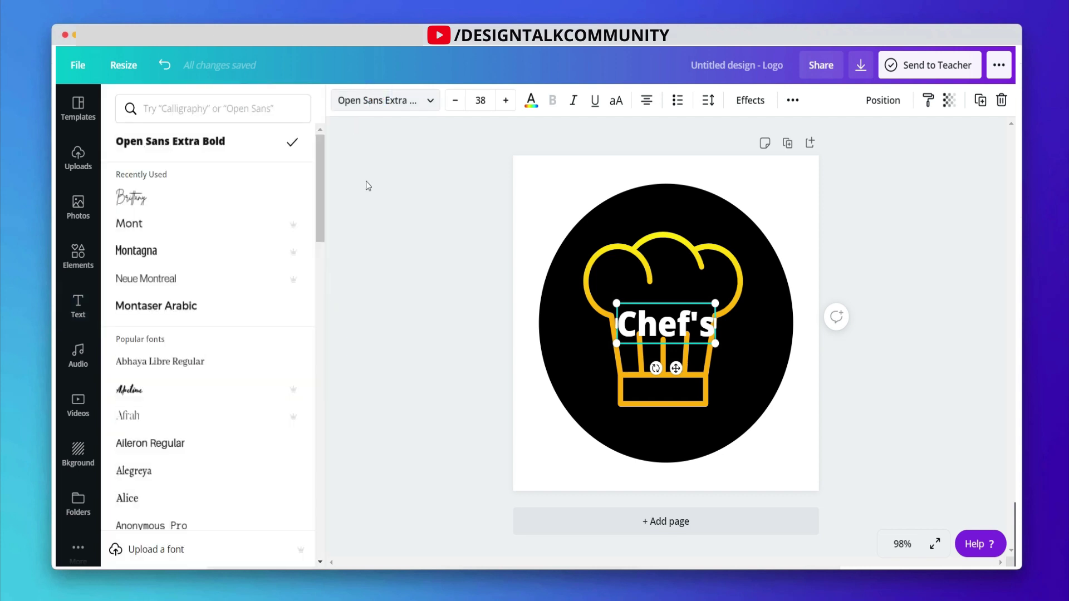
click(210, 108)
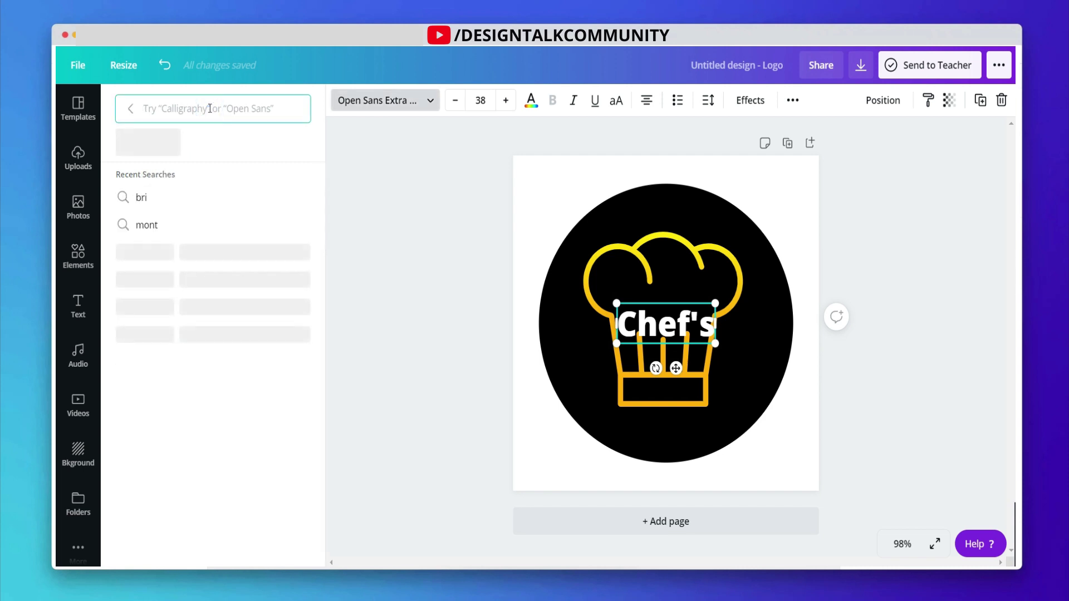
text(mont)
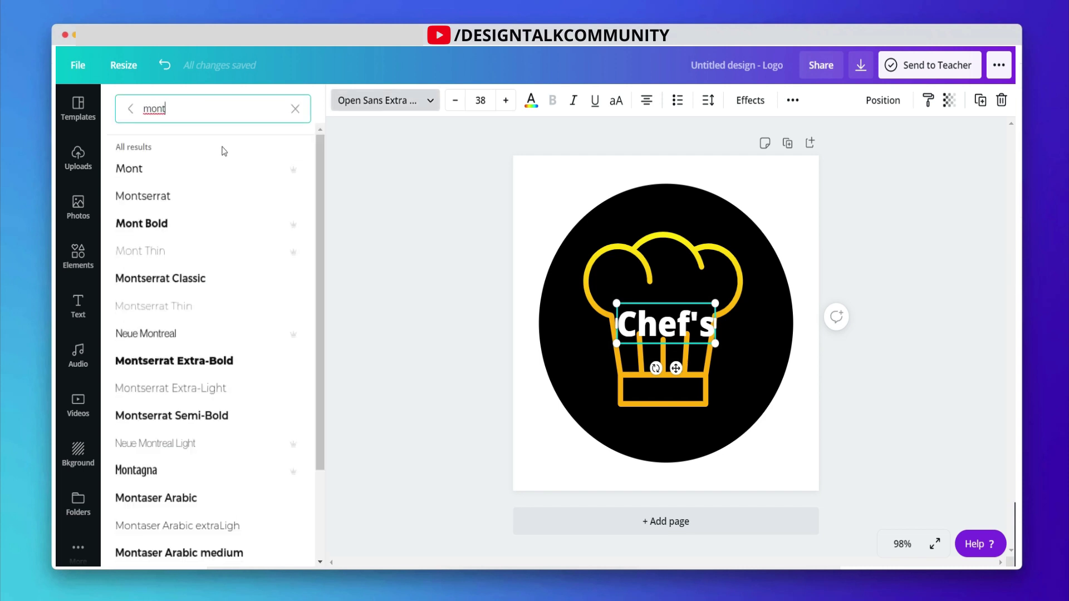
scroll(220, 229, down, 3)
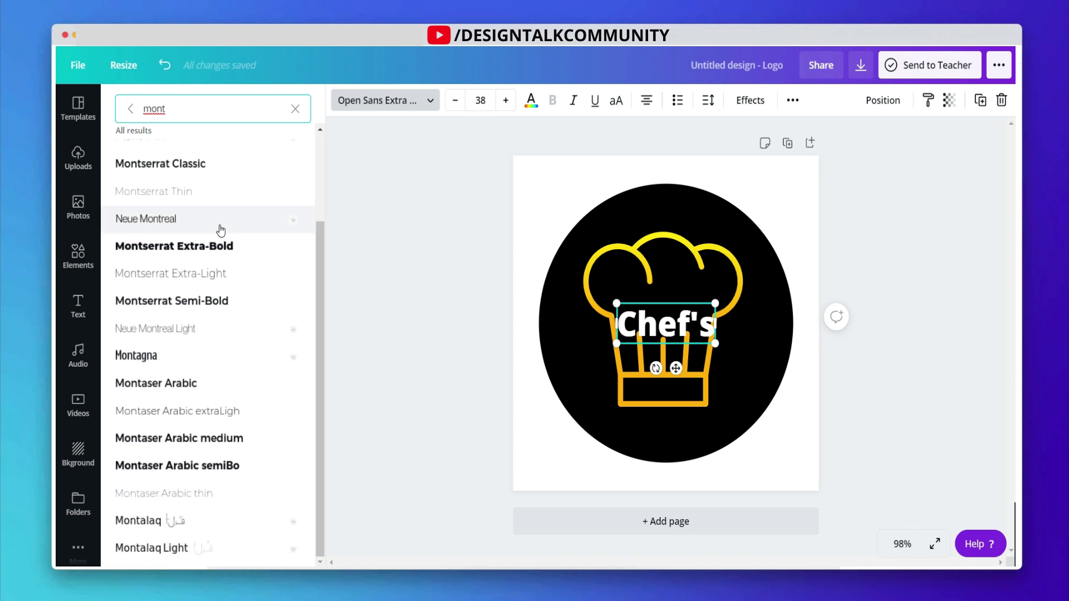
click(131, 354)
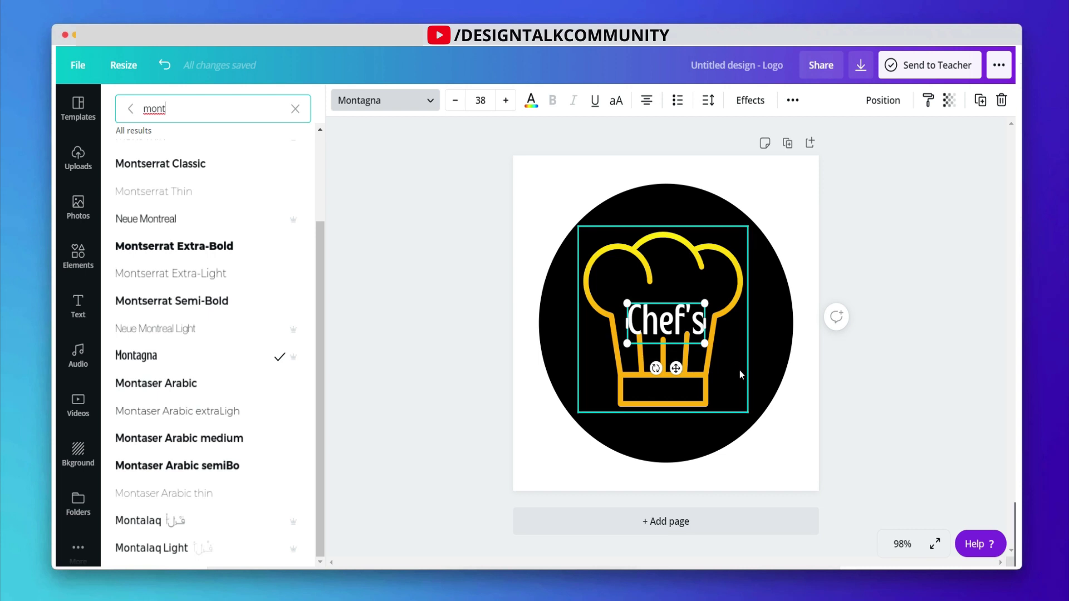
Scale the "Chef's" text down to a font size of about 29.1.
scroll(740, 374, up, 5)
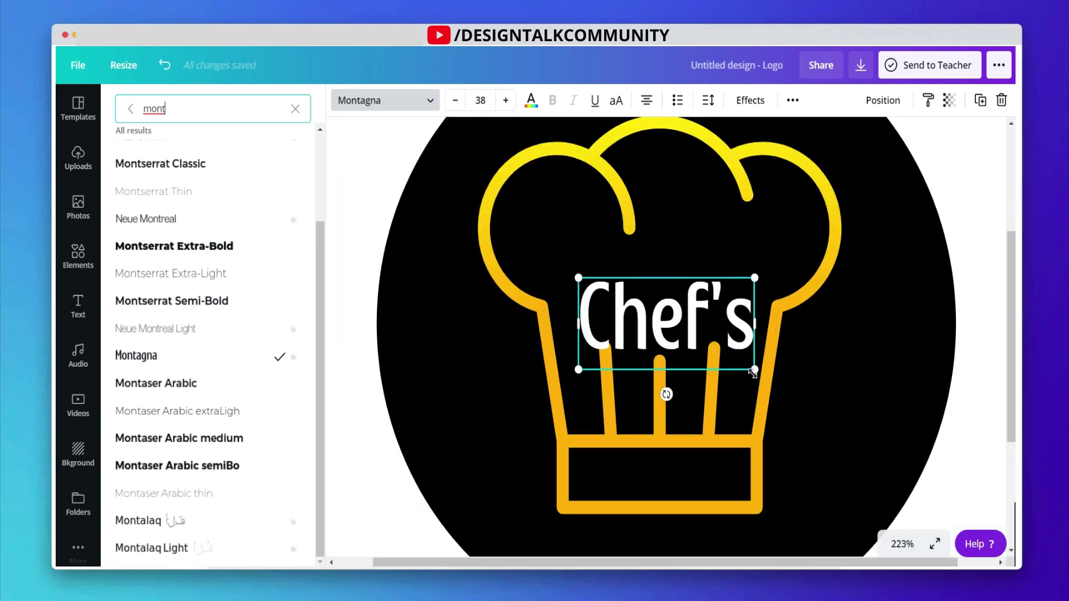
drag(754, 371, 713, 348)
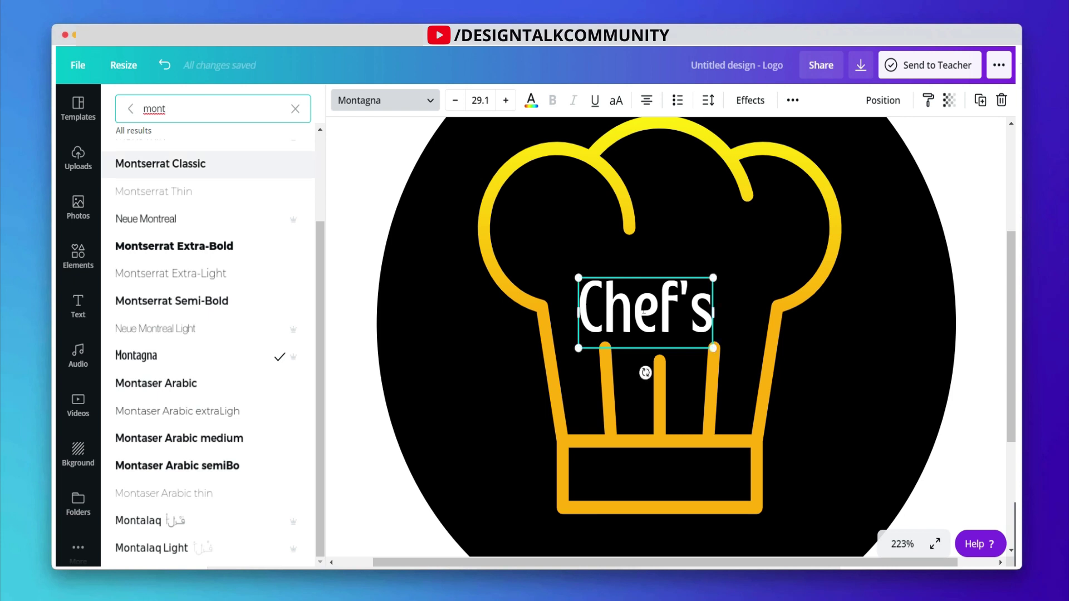
click(422, 310)
click(606, 314)
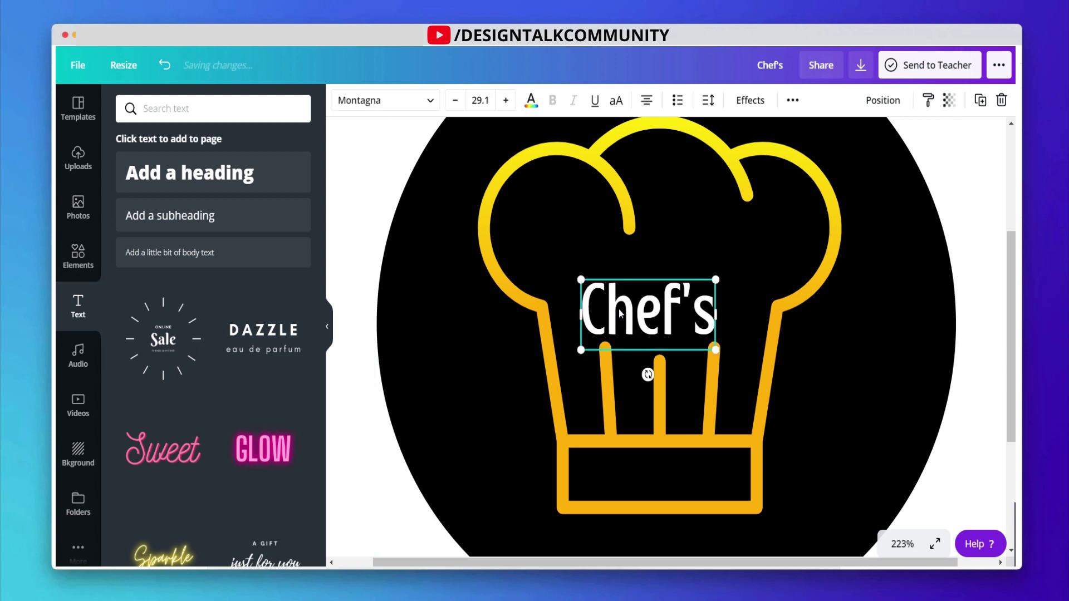
Move the "Chef's" text straight down into the rectangular band at the base of the chef hat.
key(Down)
key(Down)
key(Down)
key(Down)
key(Down)
key(Down)
key(Down)
key(Down)
key(Down)
key(Down)
key(Down)
key(Down)
key(Down)
key(Down)
key(Down)
key(Down)
key(Down)
key(Down)
key(Down)
key(Down)
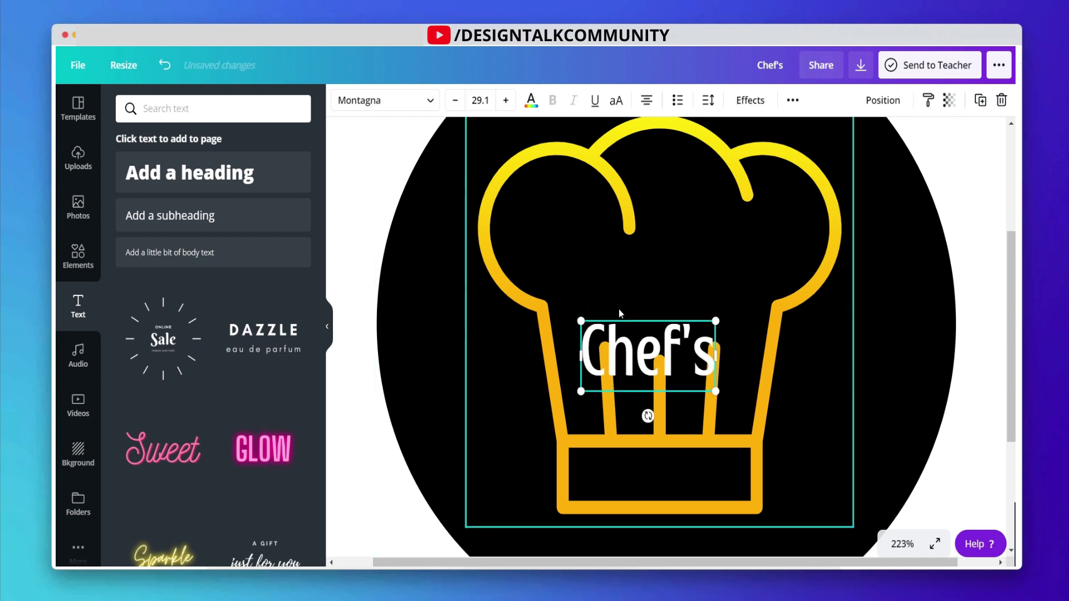
key(Down)
key(Down)
key(Down)
key(Down)
key(Down)
key(Down)
key(Down)
key(Down)
key(Down)
key(Down)
key(Down)
key(Down)
key(Down)
key(Down)
key(Down)
key(Down)
key(Down)
key(Down)
key(Down)
key(Down)
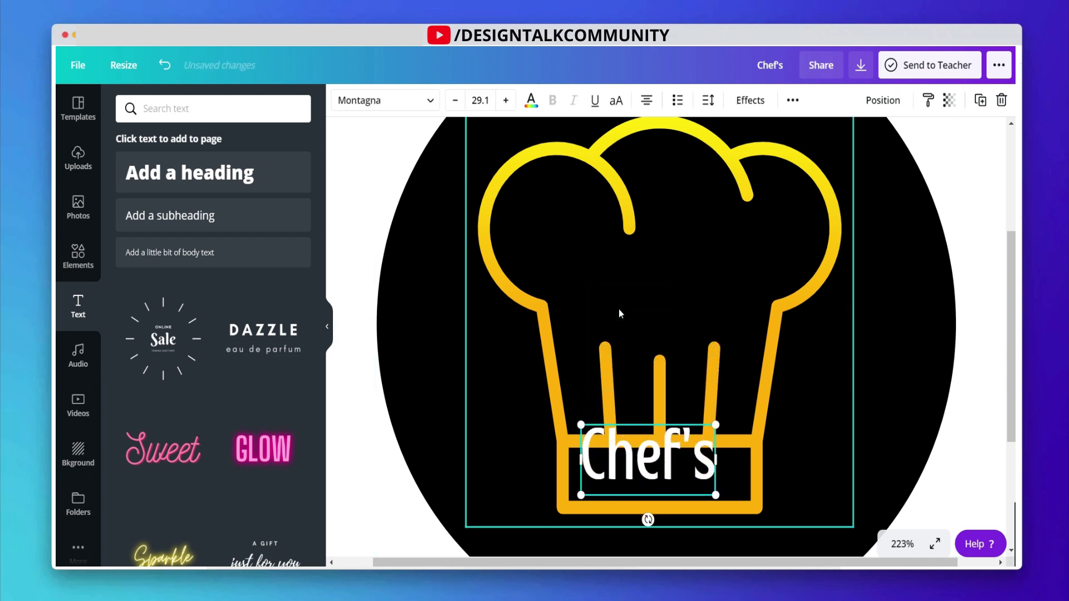
key(Down)
key(Down)
key(Down)
key(Down)
key(Down)
key(Down)
key(Down)
key(Down)
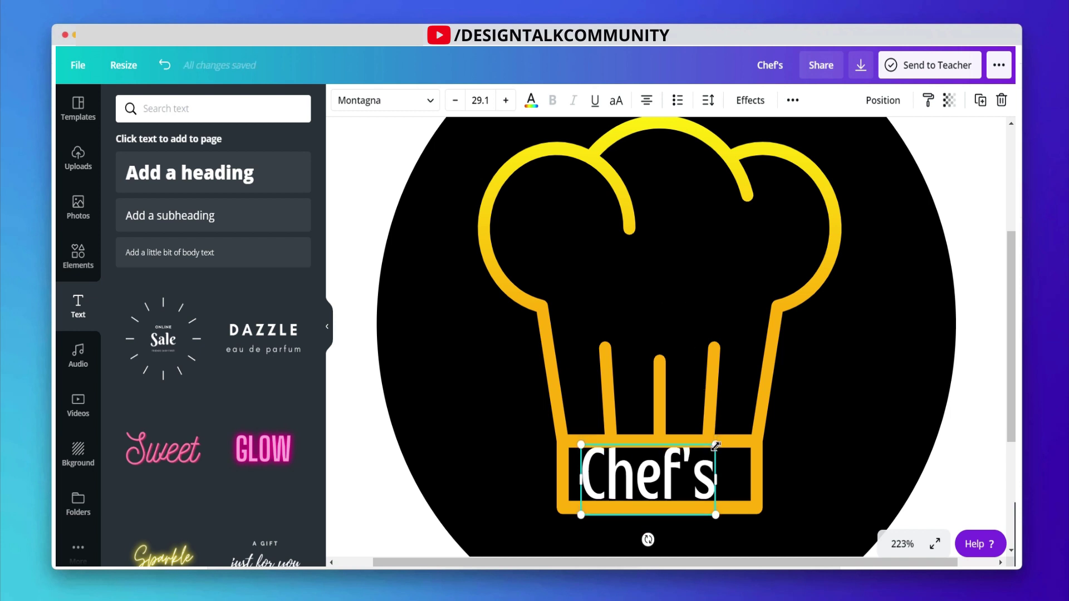
Scale the "Chef's" text down to a font size of about 26.4 and nudge it into the centre of the hat band.
drag(709, 446, 701, 447)
key(Right)
key(Right)
key(Right)
key(Right)
key(Right)
key(Right)
key(Right)
key(Right)
key(Right)
key(Right)
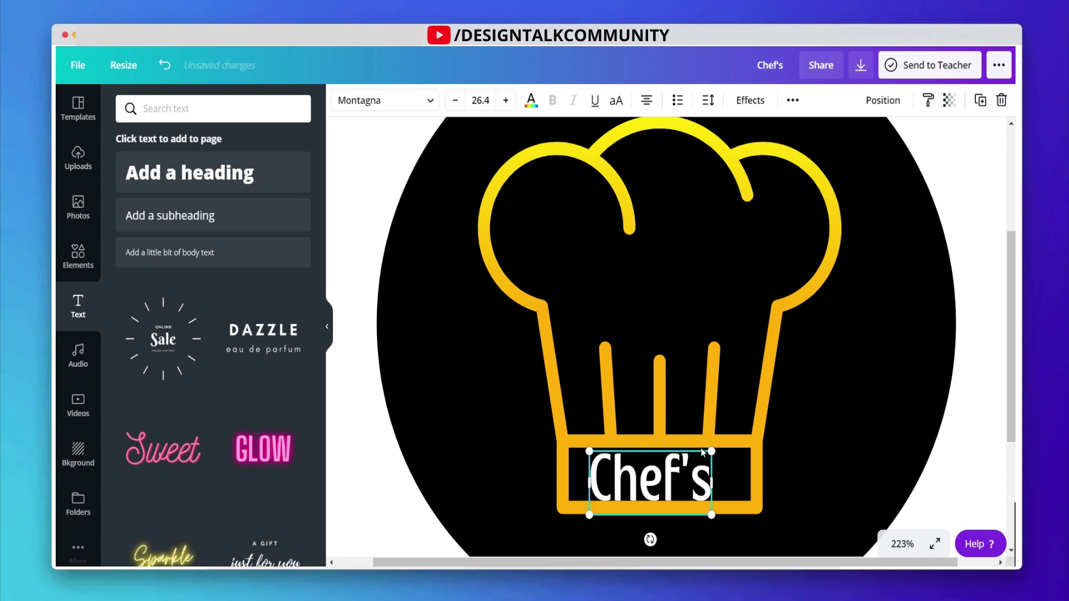
key(Up)
key(Up)
key(Right)
key(Right)
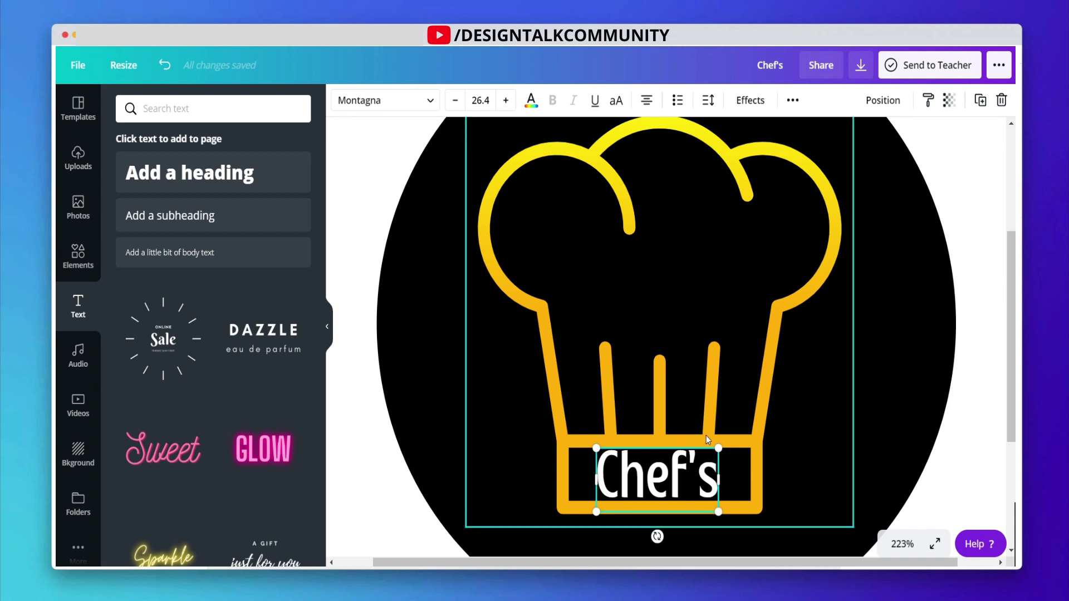
Recolour the "Chef's" text with the yellow from the document colours.
scroll(706, 435, down, 3)
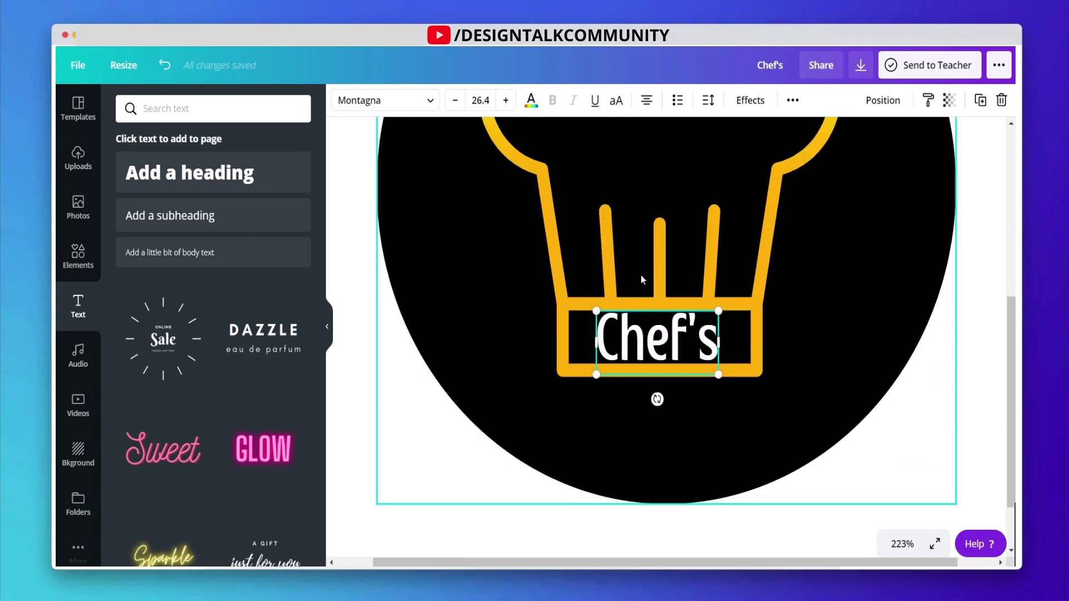
click(530, 108)
click(196, 238)
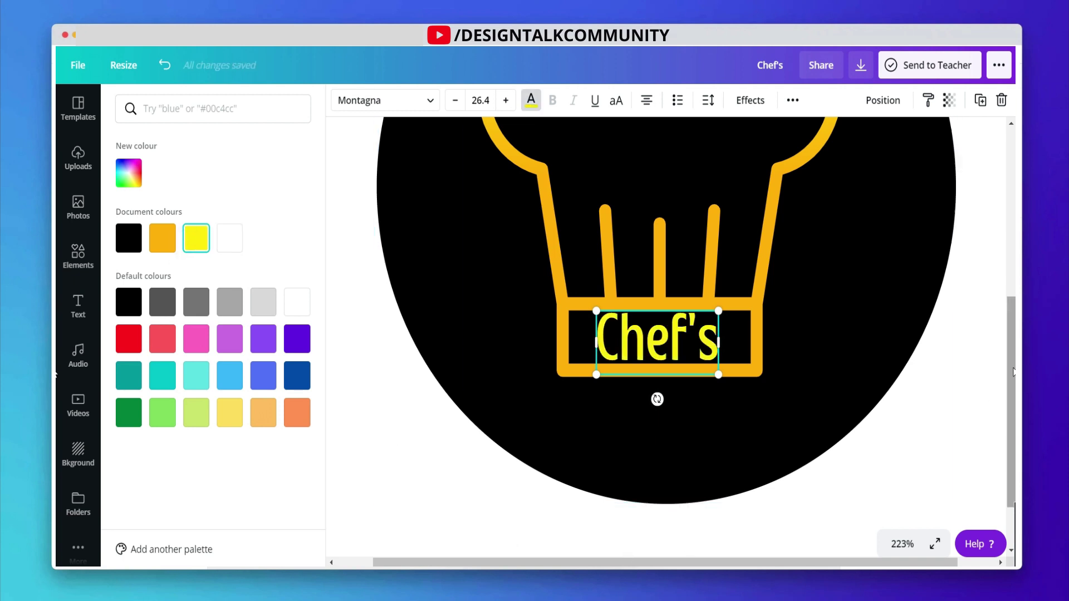
key(Escape)
click(992, 386)
Duplicate the "Chef's" text and place the copy directly below the hat band.
click(631, 342)
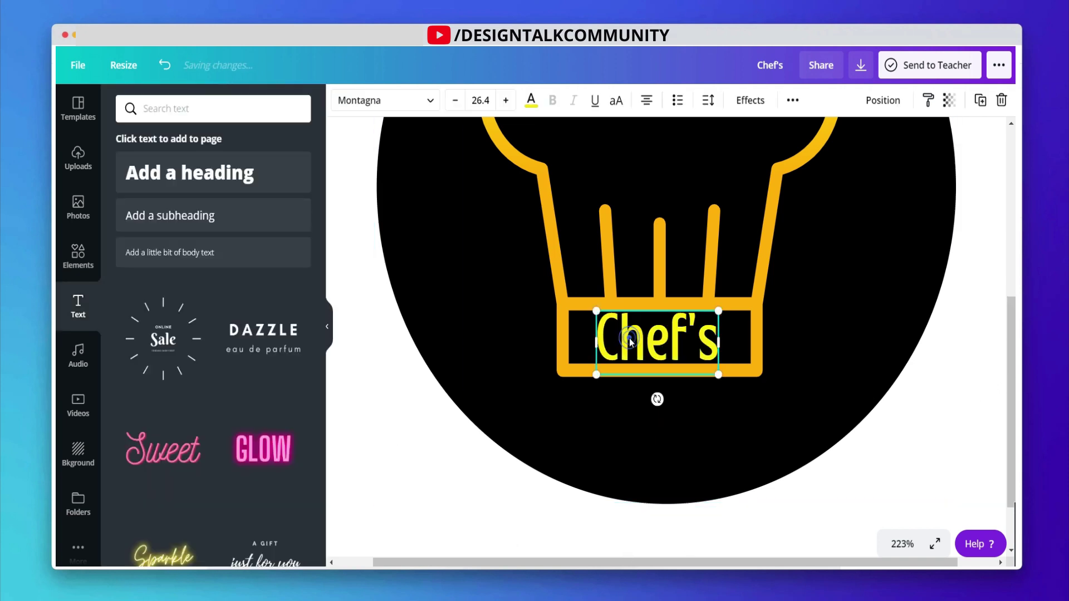
key(ctrl+d)
drag(662, 378, 601, 407)
Replace the wording of the copied text with "kitchen" and set it in uppercase.
double_click(661, 402)
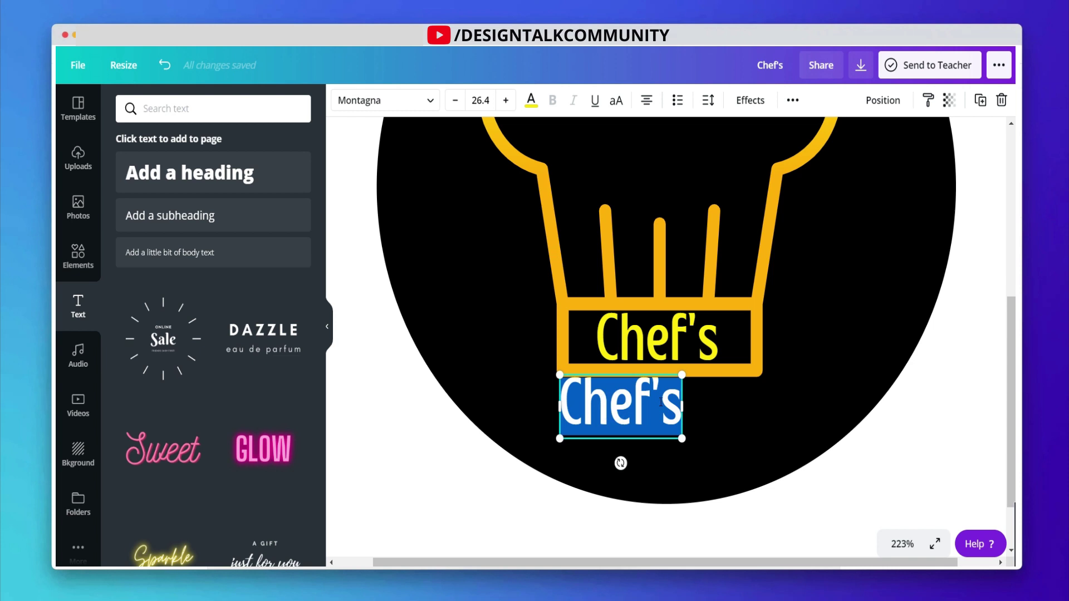
text(ki)
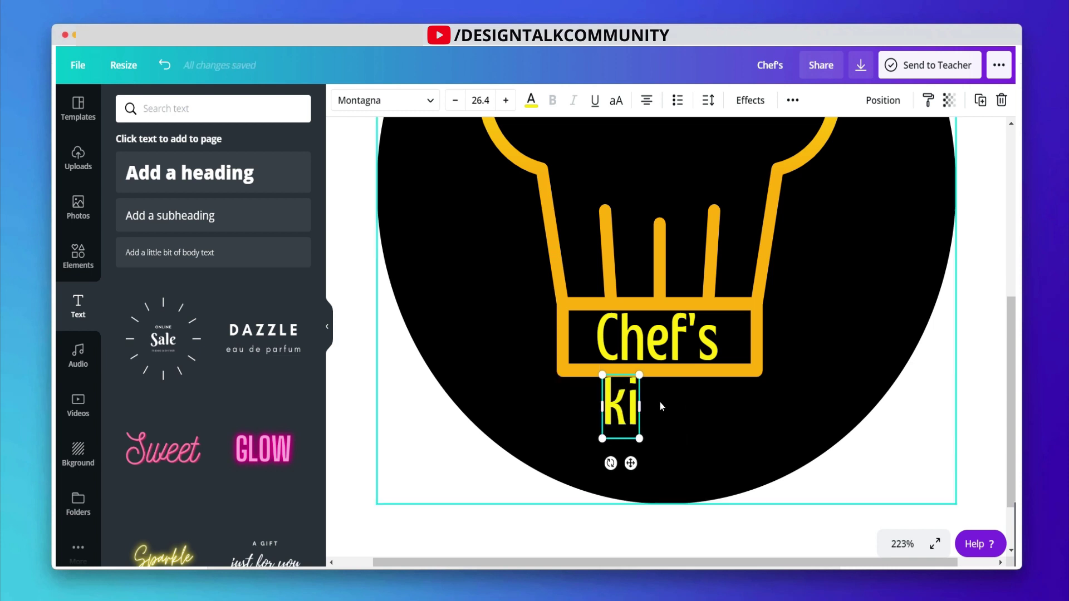
text(tchen)
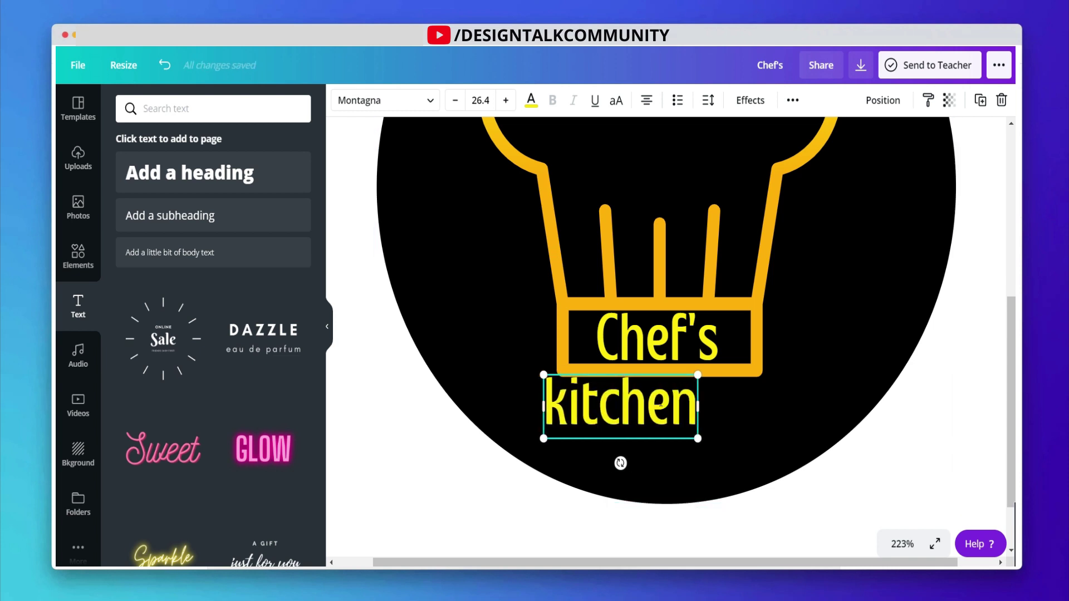
click(615, 100)
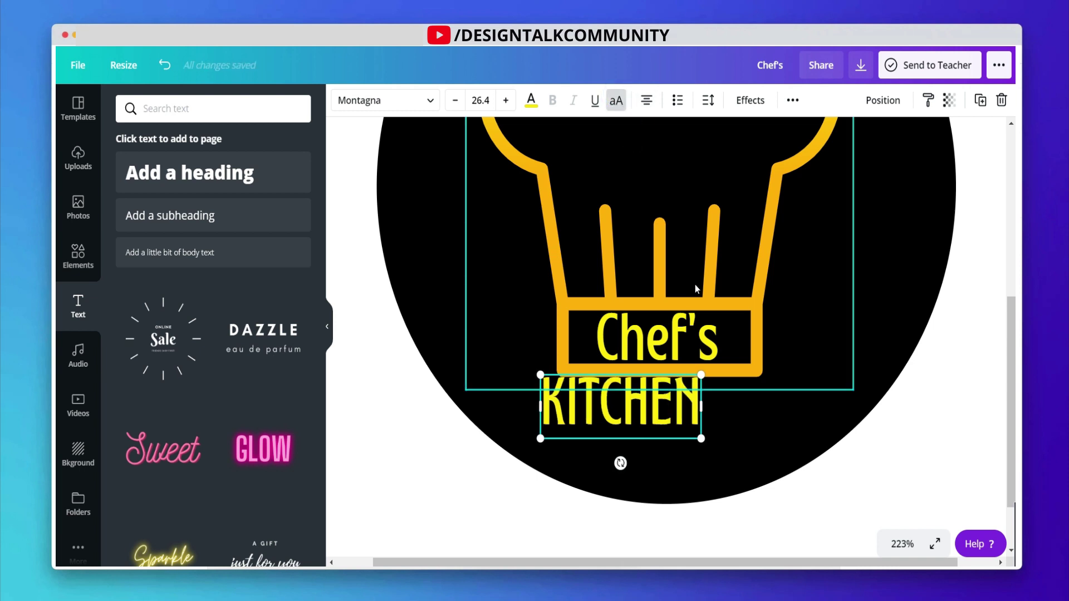
Align the start of "KITCHEN" with the hat band's left edge and enlarge it to the band's width, font size about 33.9.
click(415, 410)
click(554, 428)
key(Right)
key(Right)
key(Right)
key(Right)
key(Right)
key(Right)
key(Right)
key(Right)
key(Right)
key(Right)
key(Right)
key(Right)
key(Right)
key(Right)
key(Right)
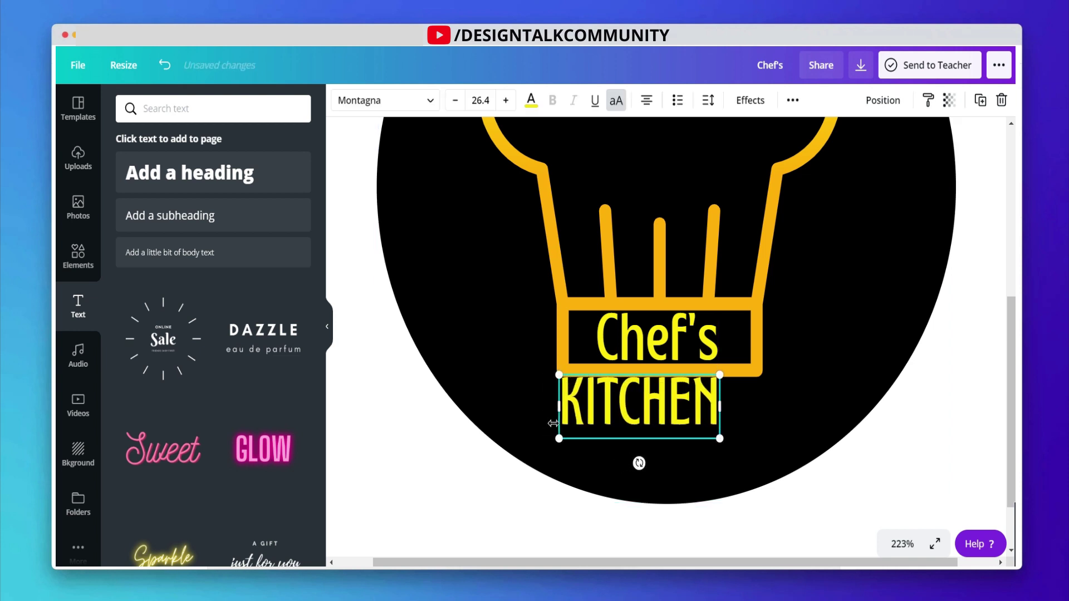
key(Left)
key(Left)
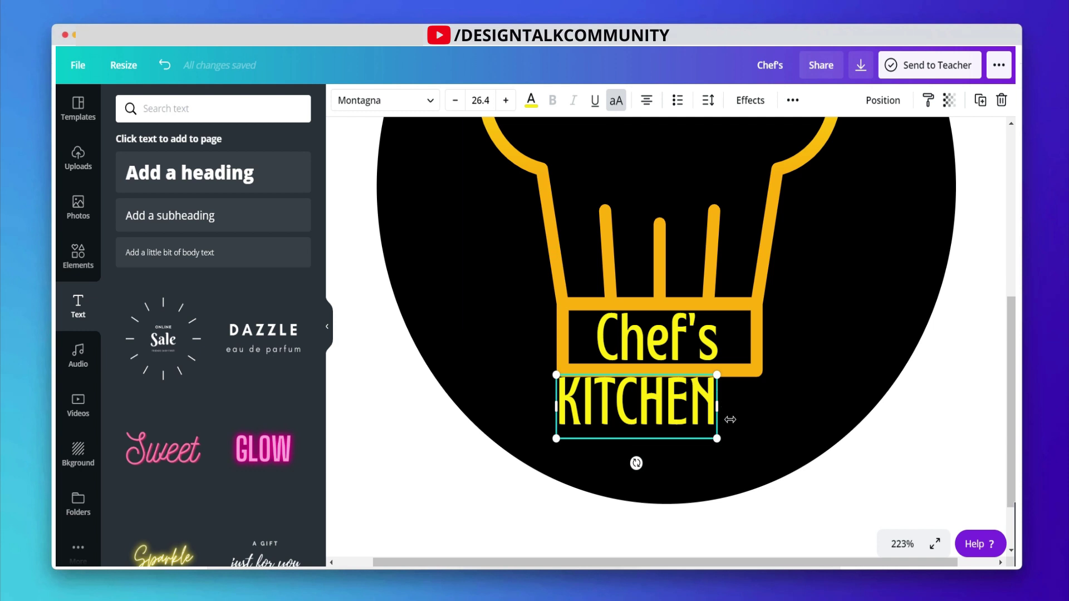
drag(717, 438, 763, 456)
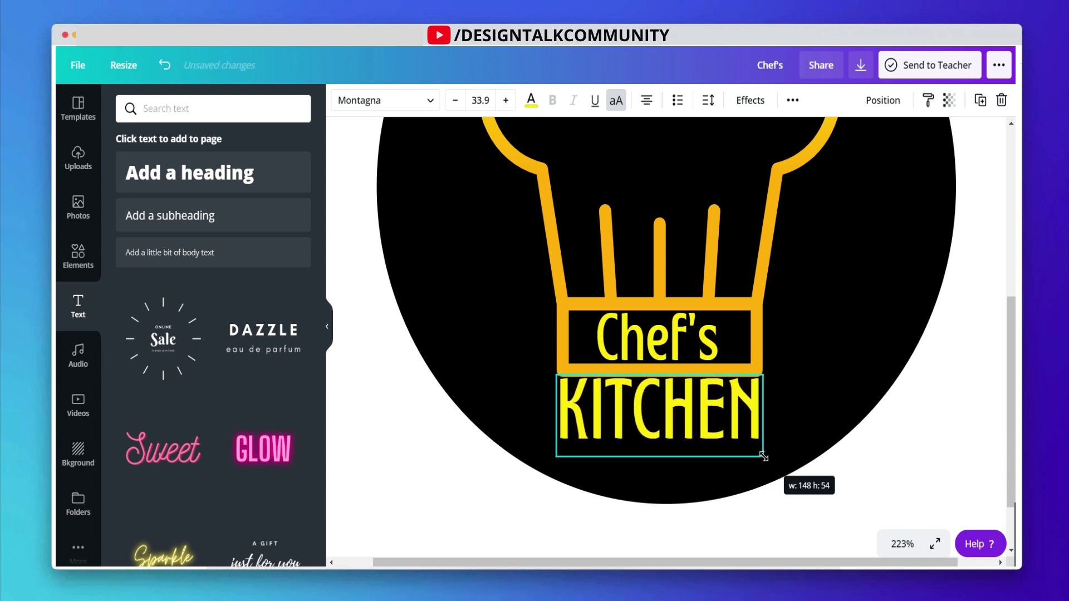
Recolour the "KITCHEN" text with the orange from the document colours.
click(530, 101)
click(161, 239)
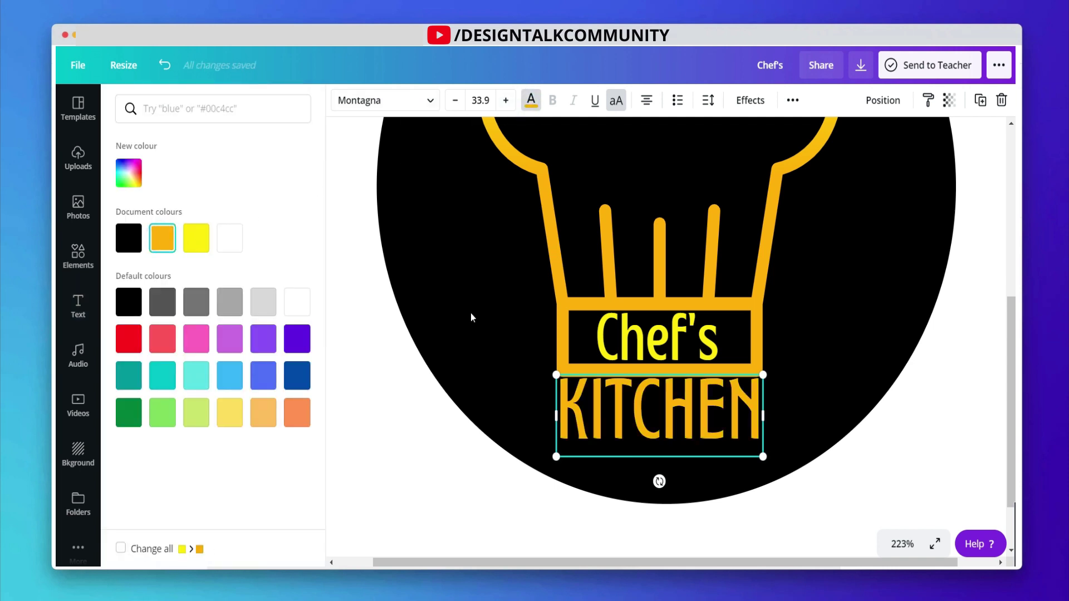
key(Escape)
click(974, 344)
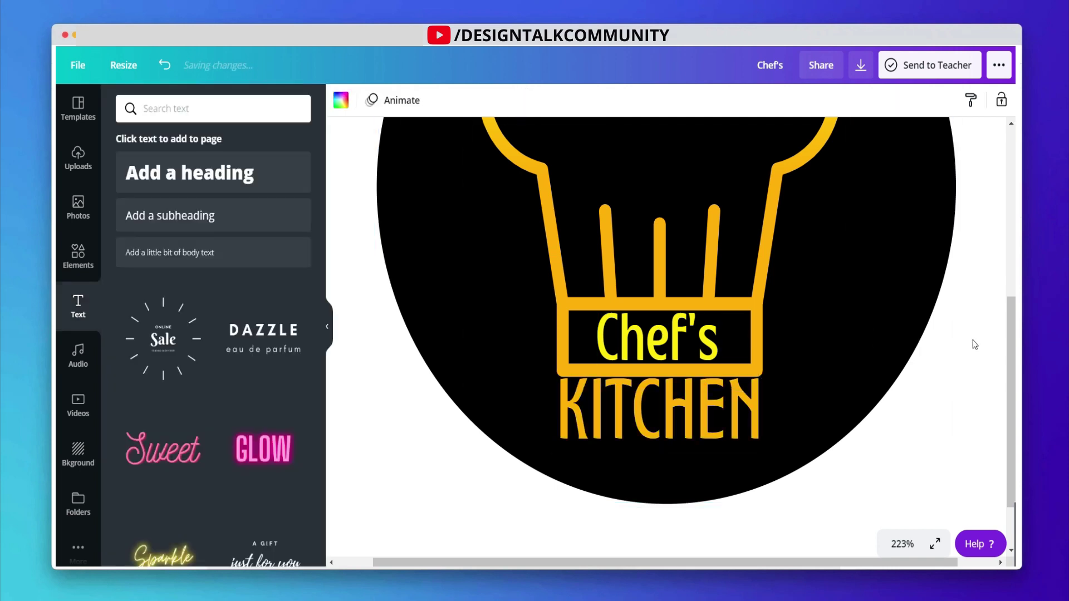
Nudge the "KITCHEN" text slightly down to leave a small gap below the hat band.
click(902, 544)
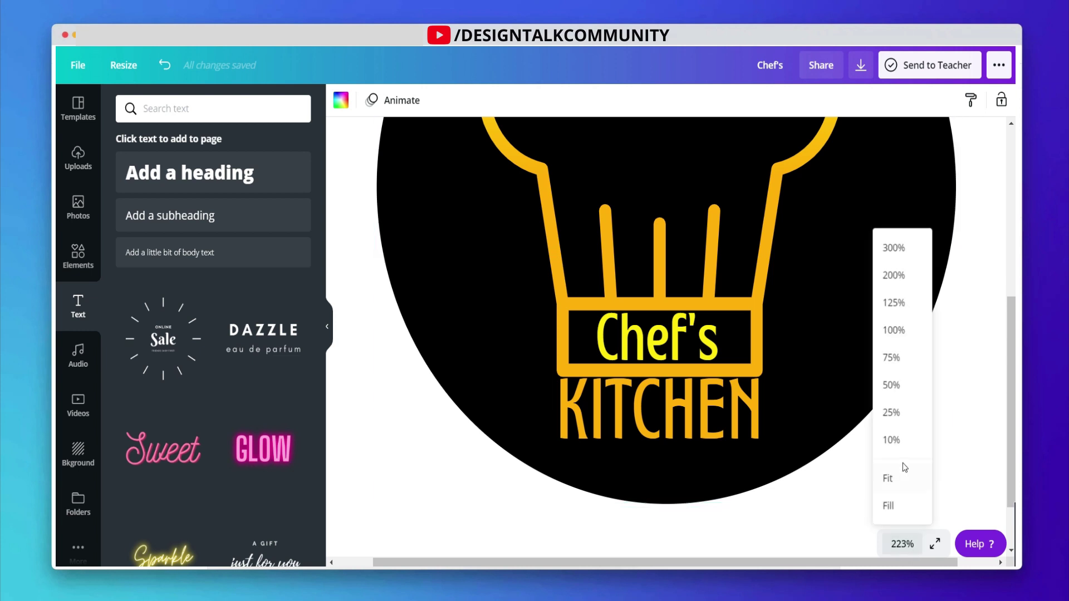
click(905, 473)
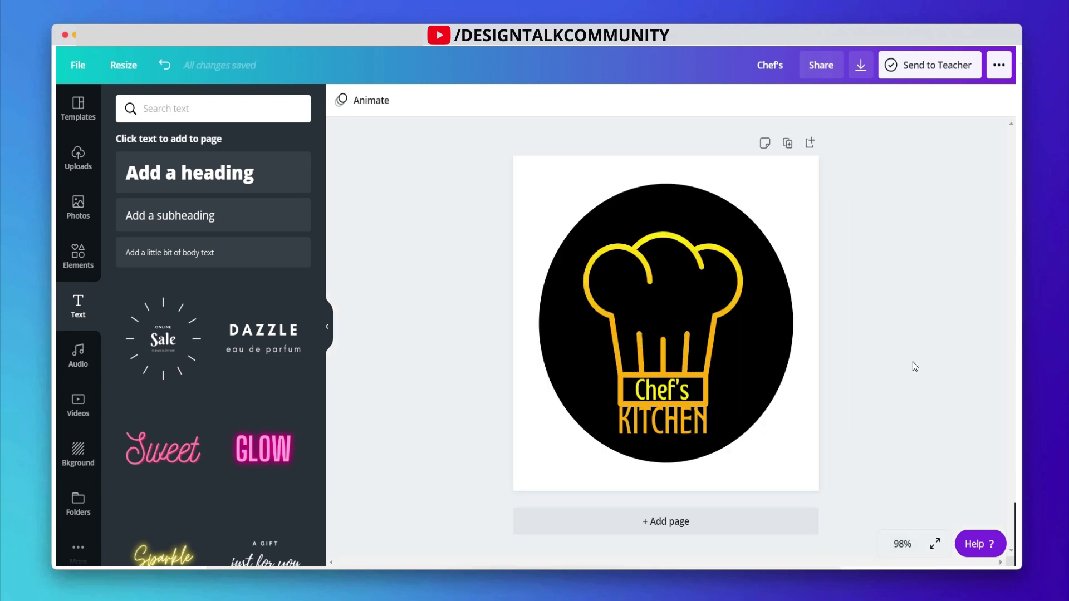
click(662, 433)
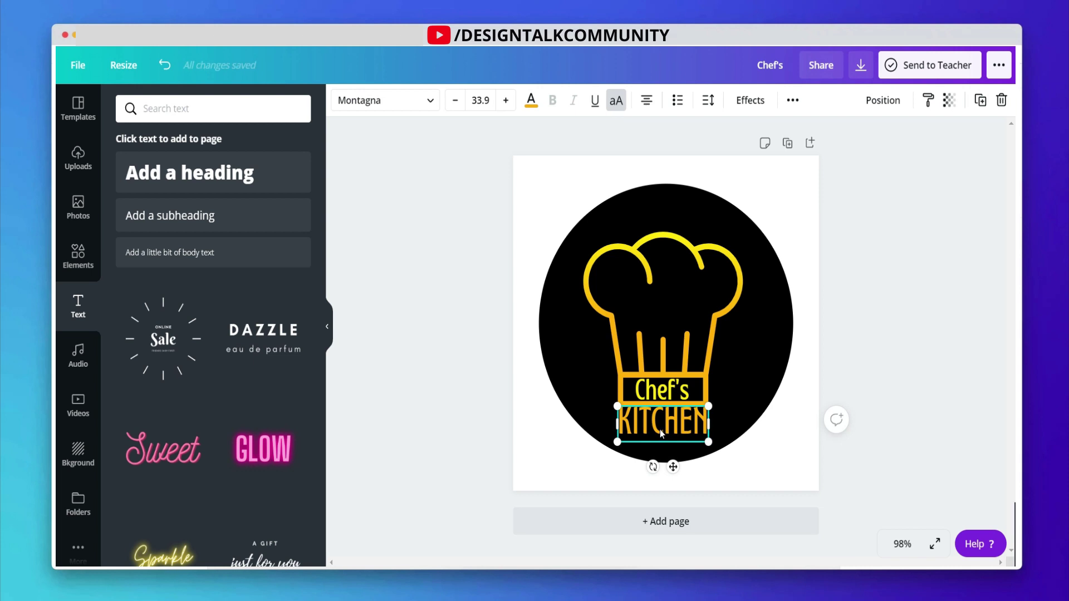
click(921, 296)
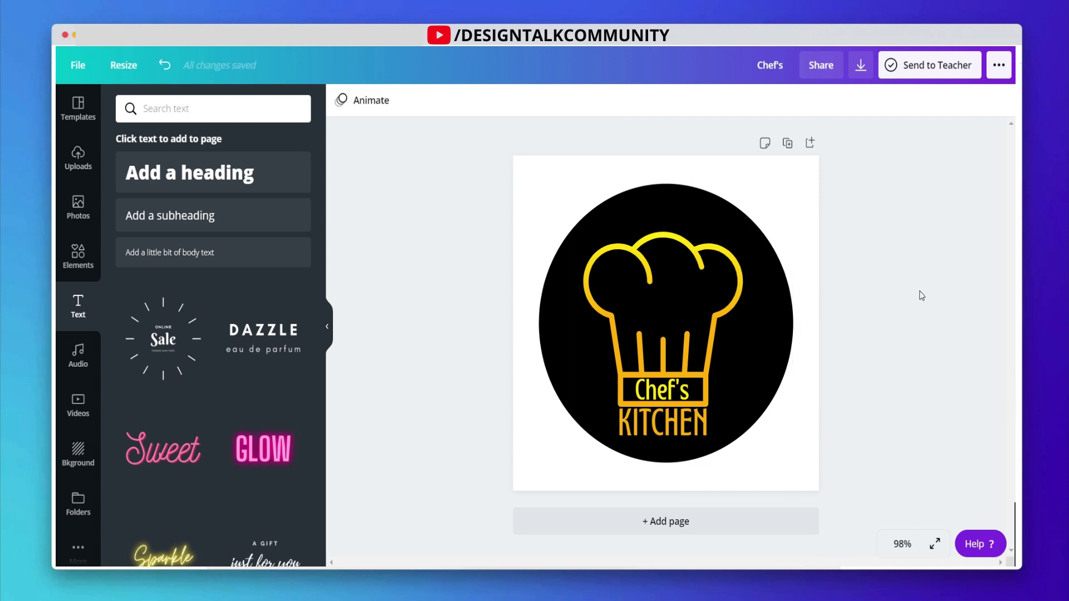
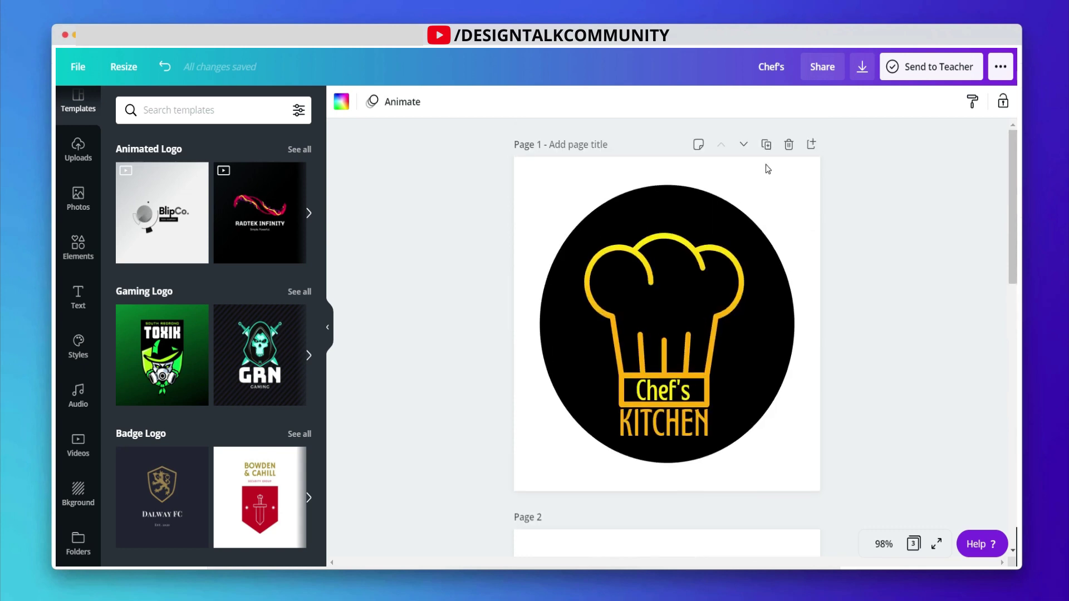
Search the fonts for "mont" with the "Chef's" text on page 2 selected.
scroll(766, 169, down, 9)
click(652, 215)
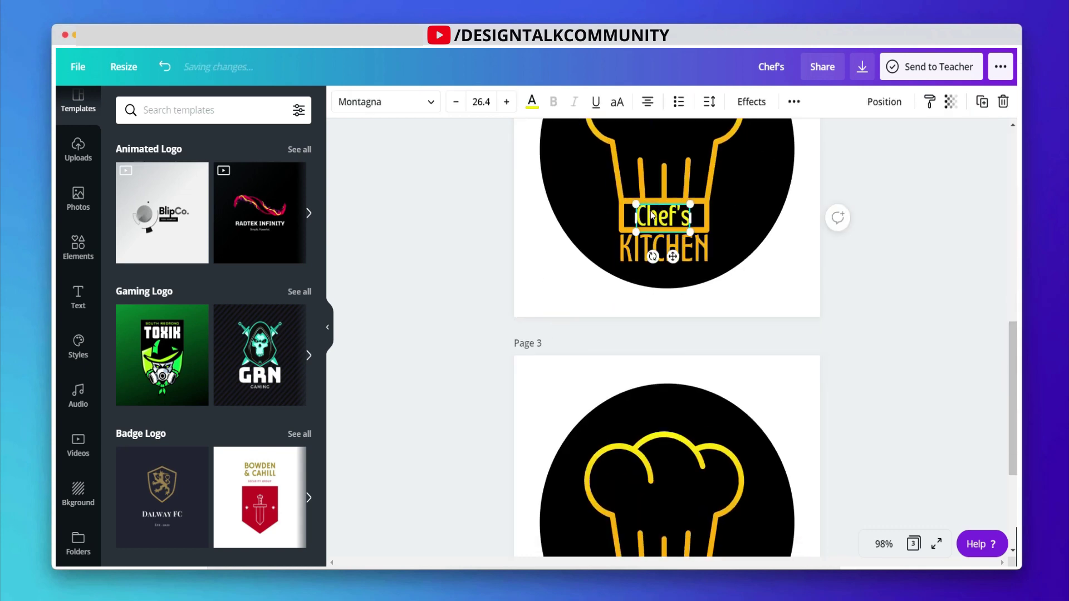
click(406, 103)
click(185, 113)
key(BackSpace)
key(BackSpace)
key(BackSpace)
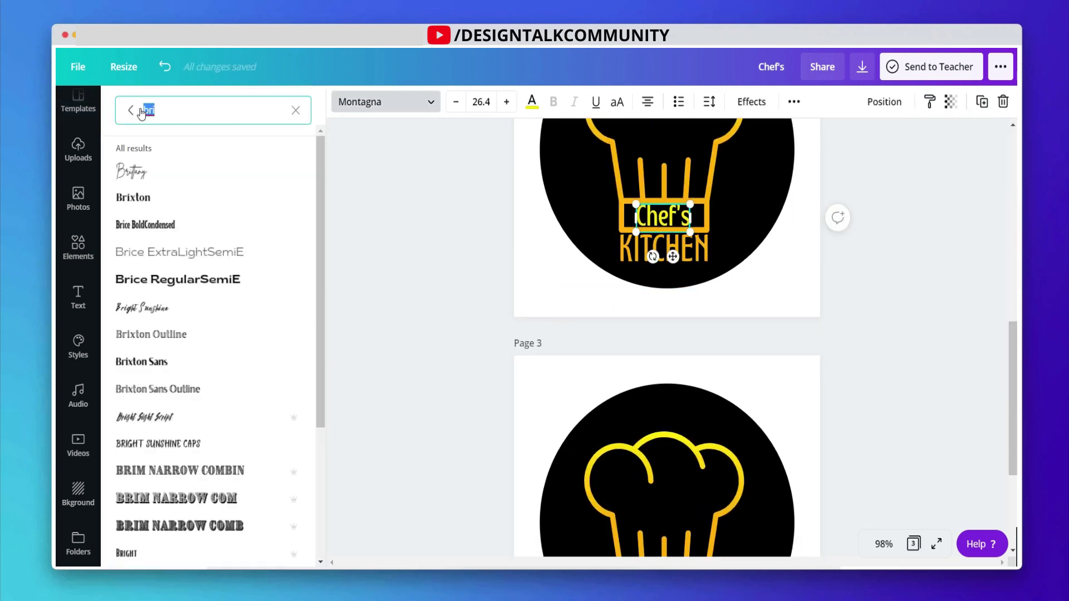
text(mon)
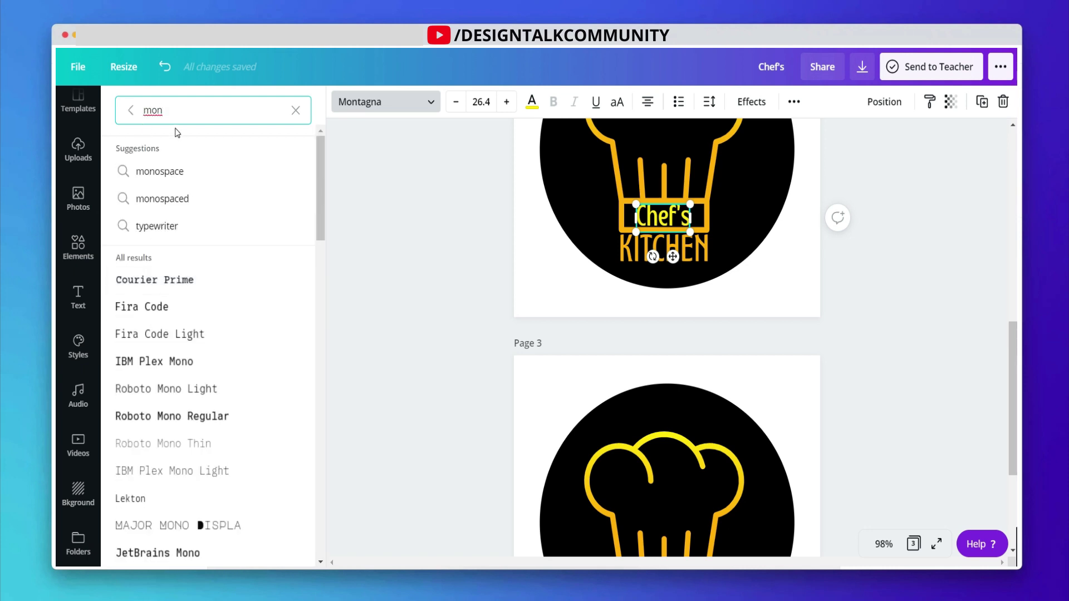
text(t)
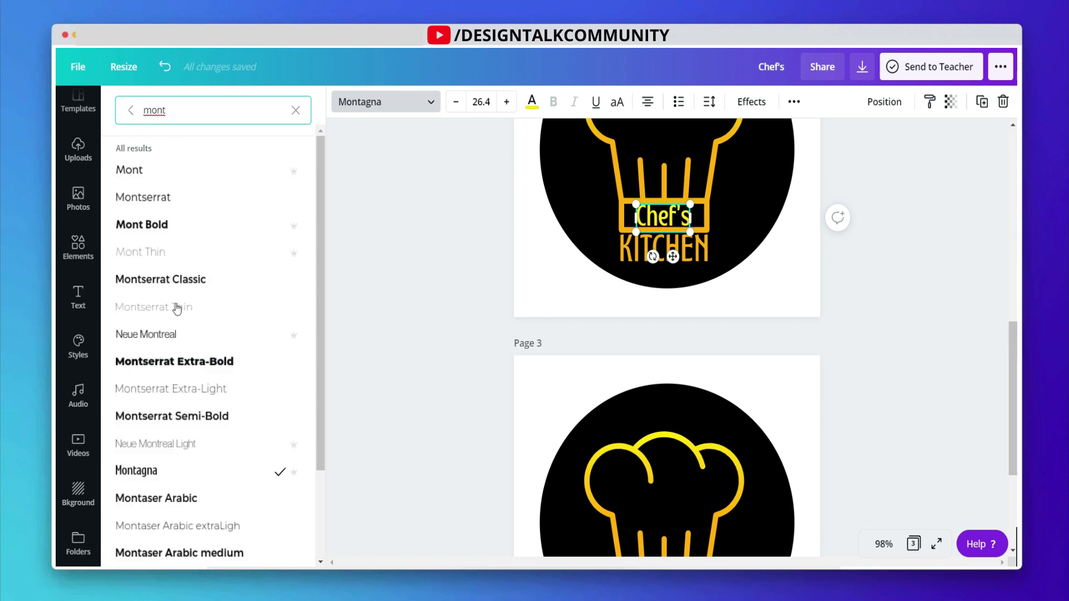
Apply the Mont Bold font to the "Chef's" and "KITCHEN" texts on page 2.
click(171, 219)
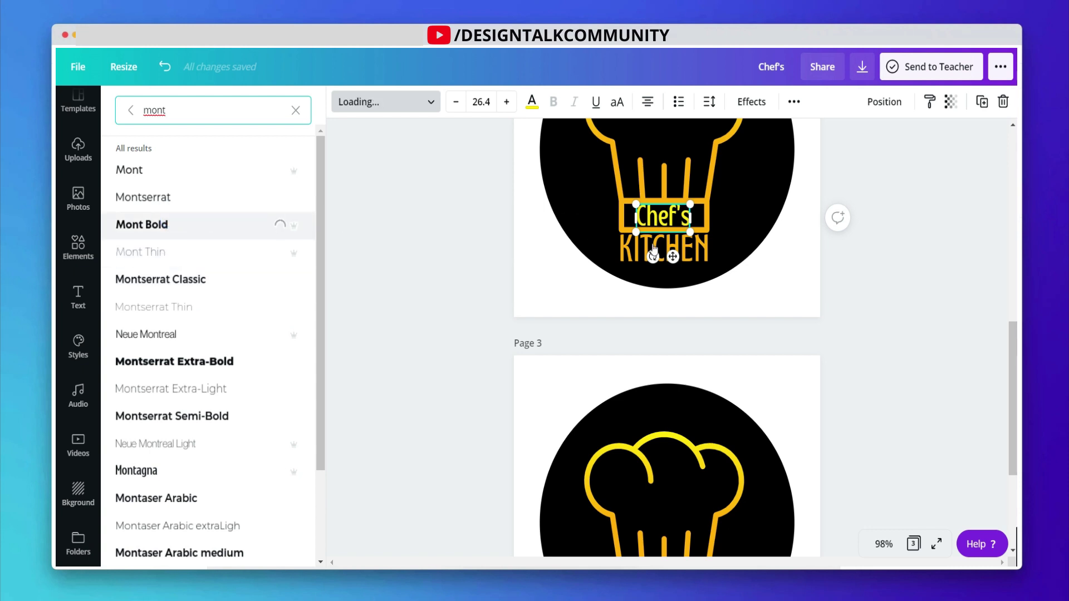
click(696, 255)
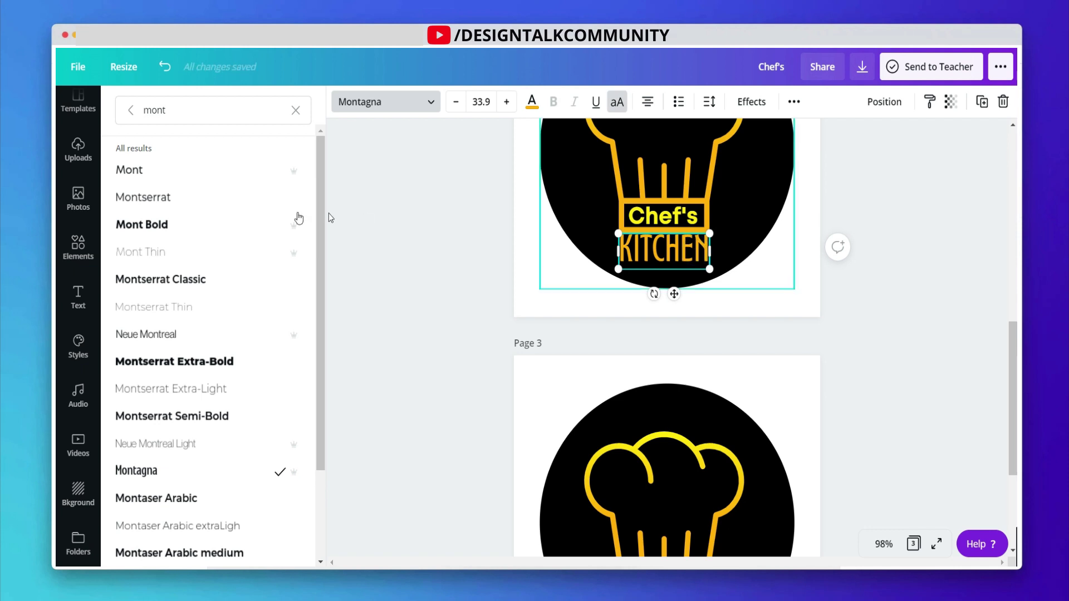
click(186, 225)
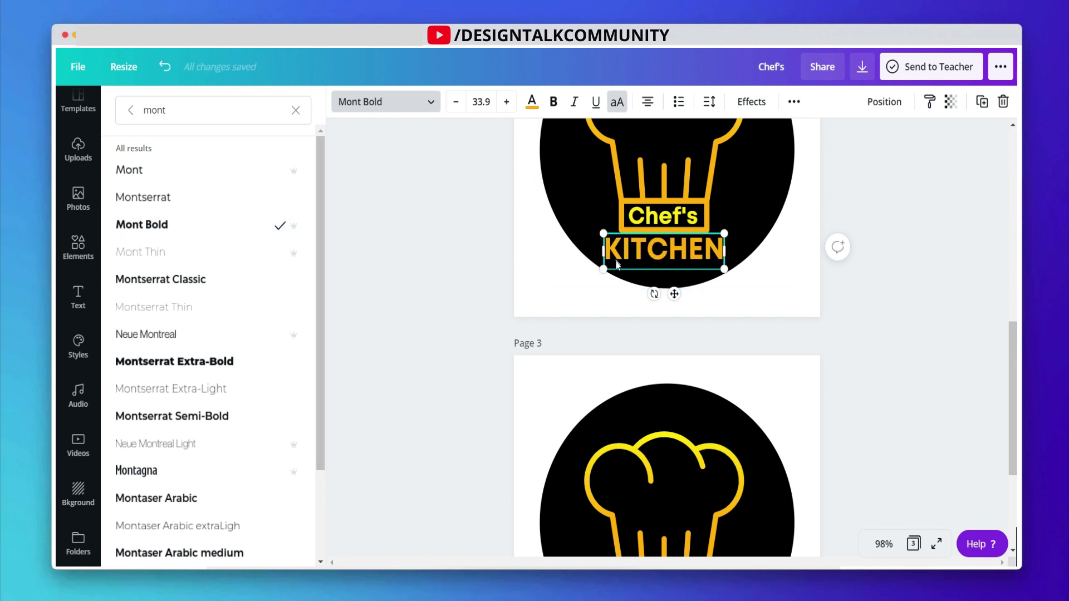
Apply the regular Mont font to both the "KITCHEN" and "Chef's" texts on page 2.
click(194, 171)
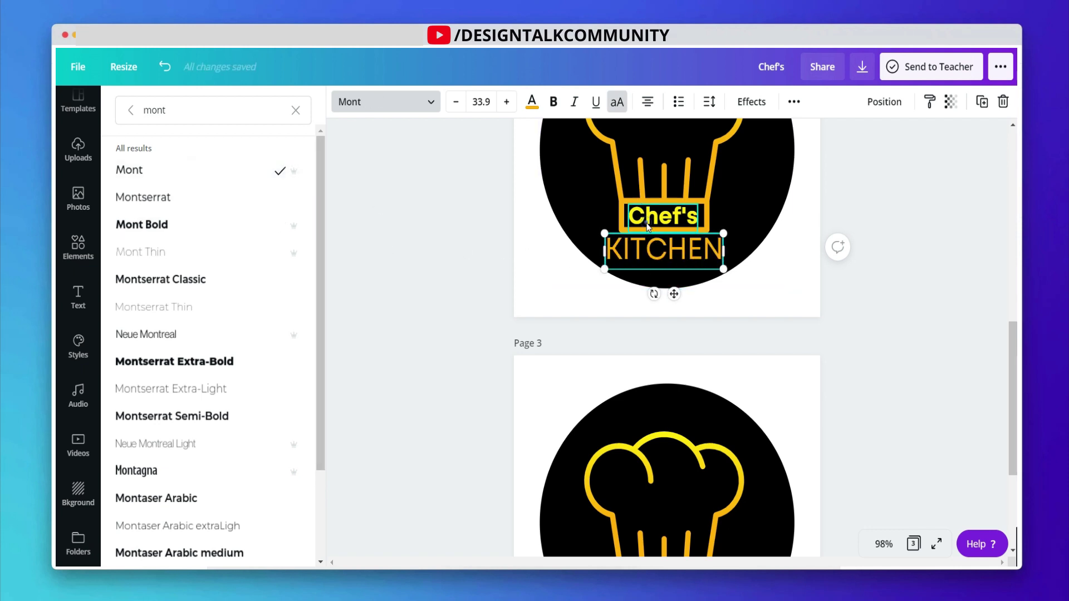
key(Tab)
click(169, 173)
Scale the "KITCHEN" text on page 2 down from its corners to match the width of the hat band.
click(606, 265)
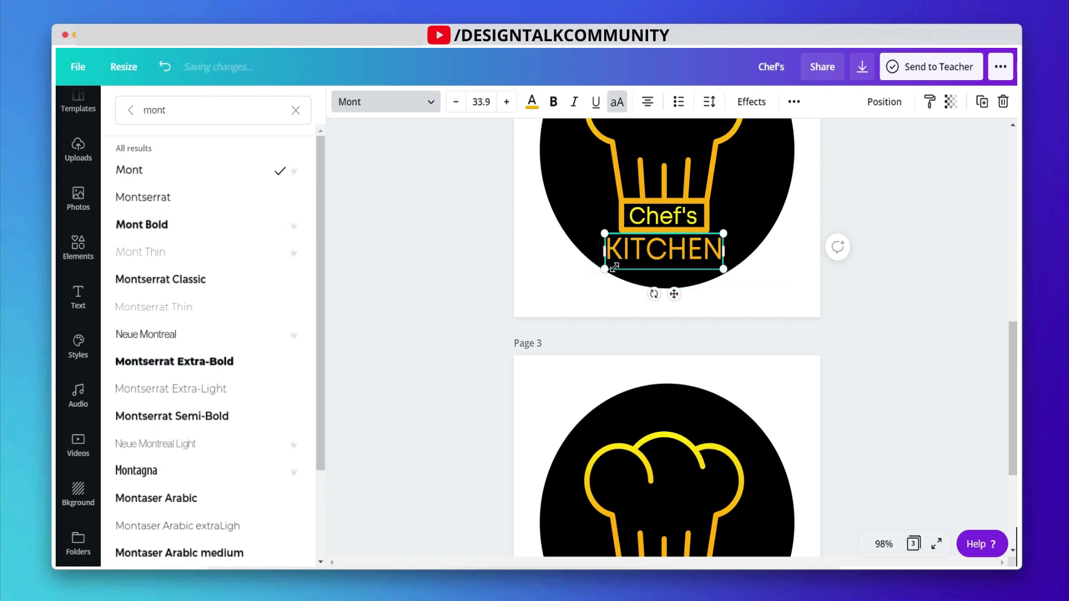
drag(615, 267, 616, 268)
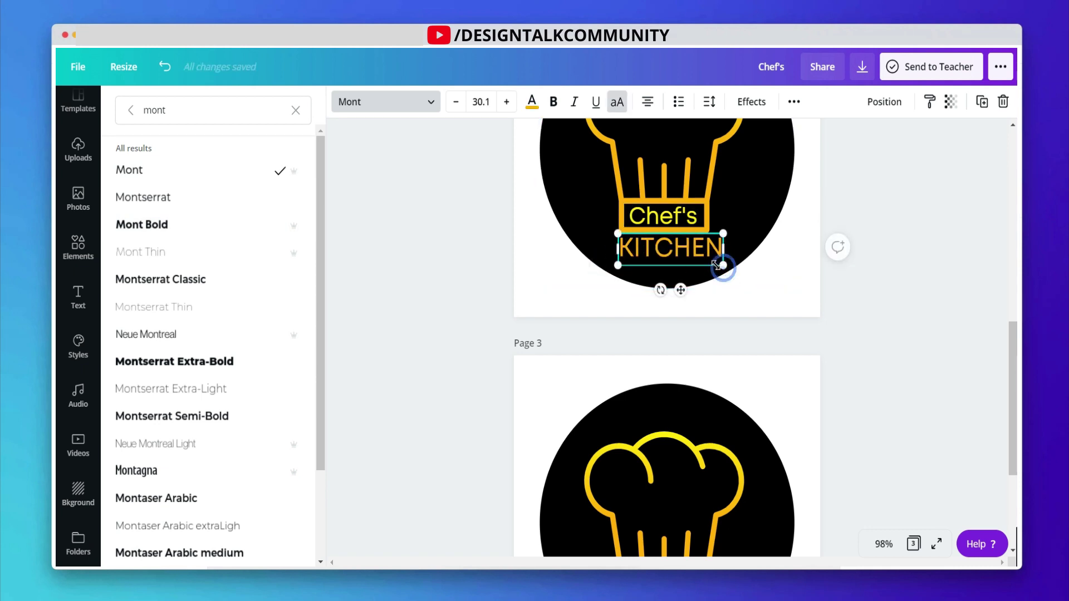
drag(722, 265, 707, 261)
drag(619, 261, 618, 261)
Scale the "Chef's" text on page 2 down slightly so it fits inside the hat band with some margin.
click(657, 216)
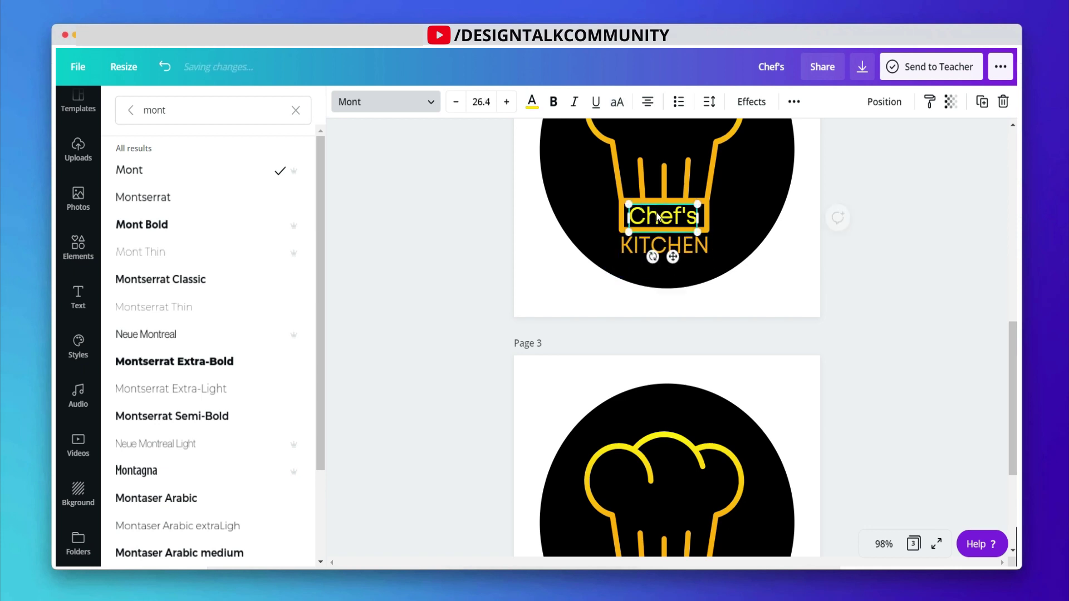
drag(697, 233, 674, 229)
click(937, 265)
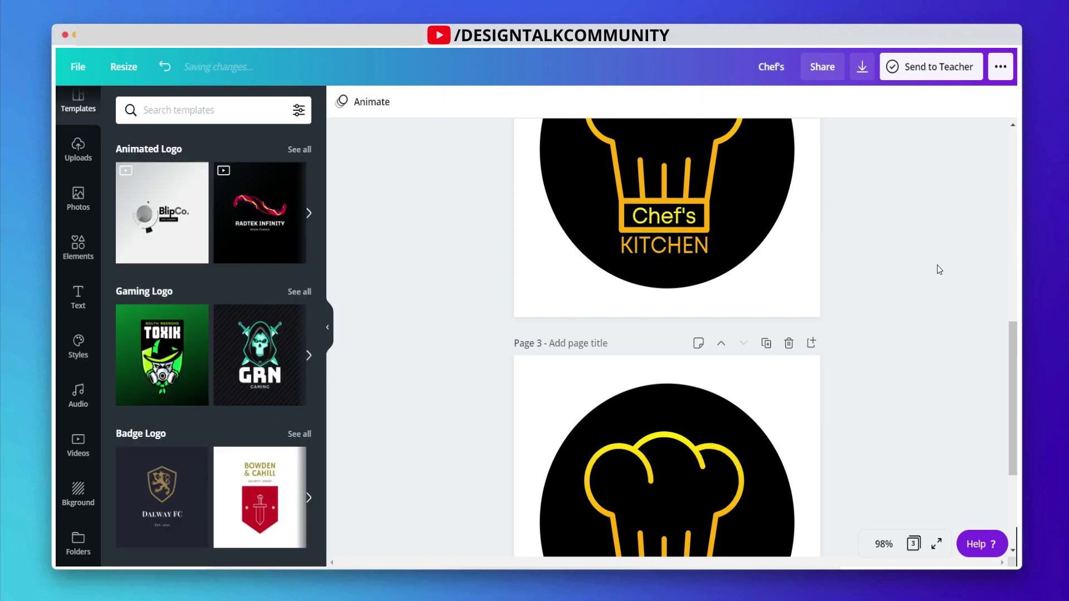
Apply the Mont font to "Chef's" on page 3, scale it to a font size of about 23.3 and centre it in the hat band.
scroll(937, 265, up, 4)
scroll(937, 265, down, 5)
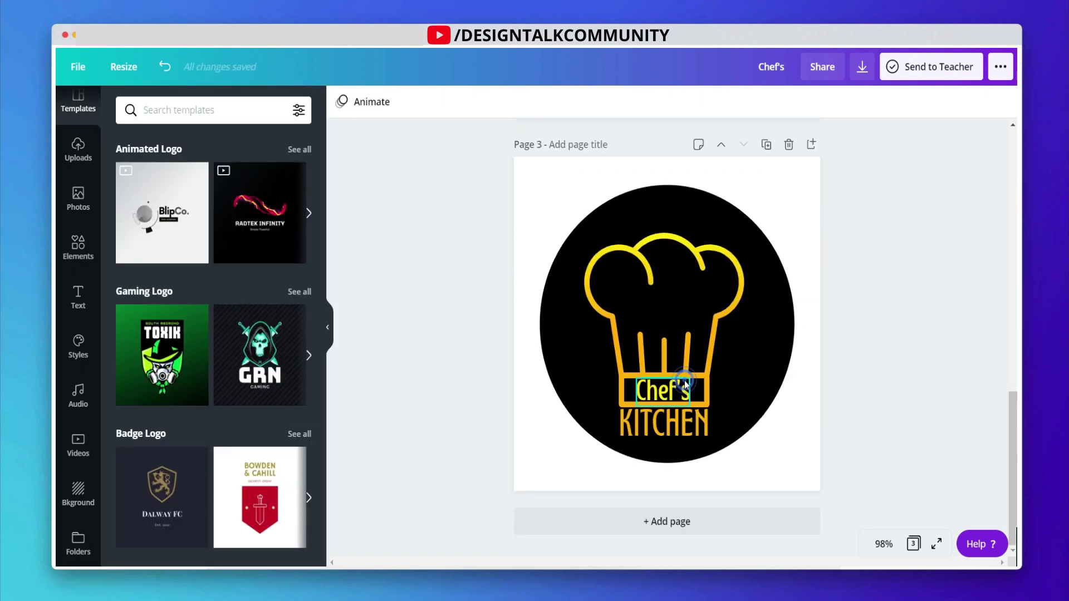
click(682, 384)
click(390, 102)
text(mont)
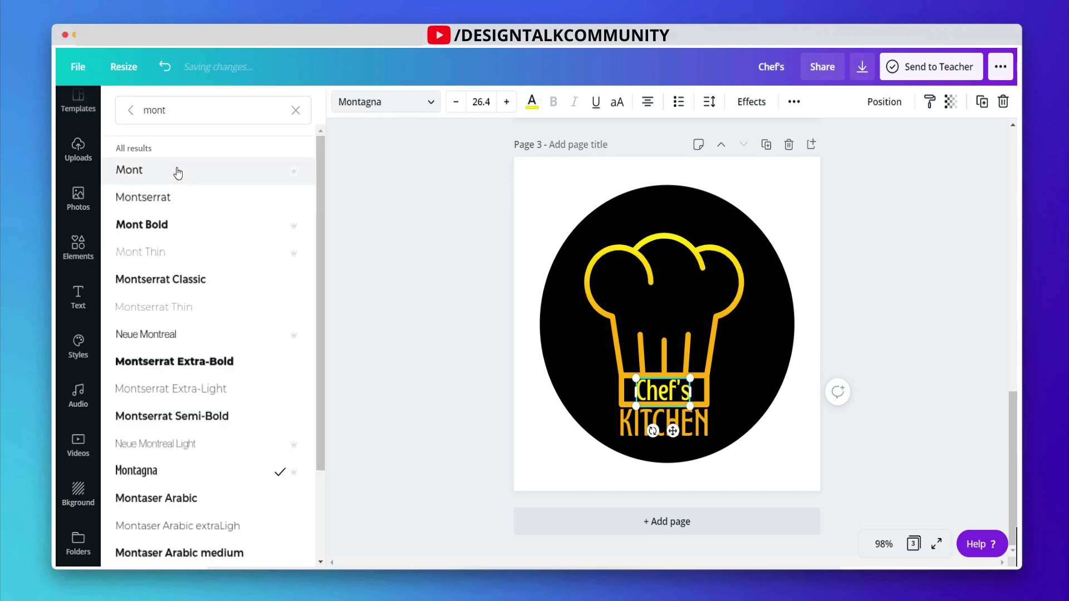
click(129, 170)
drag(696, 378, 661, 393)
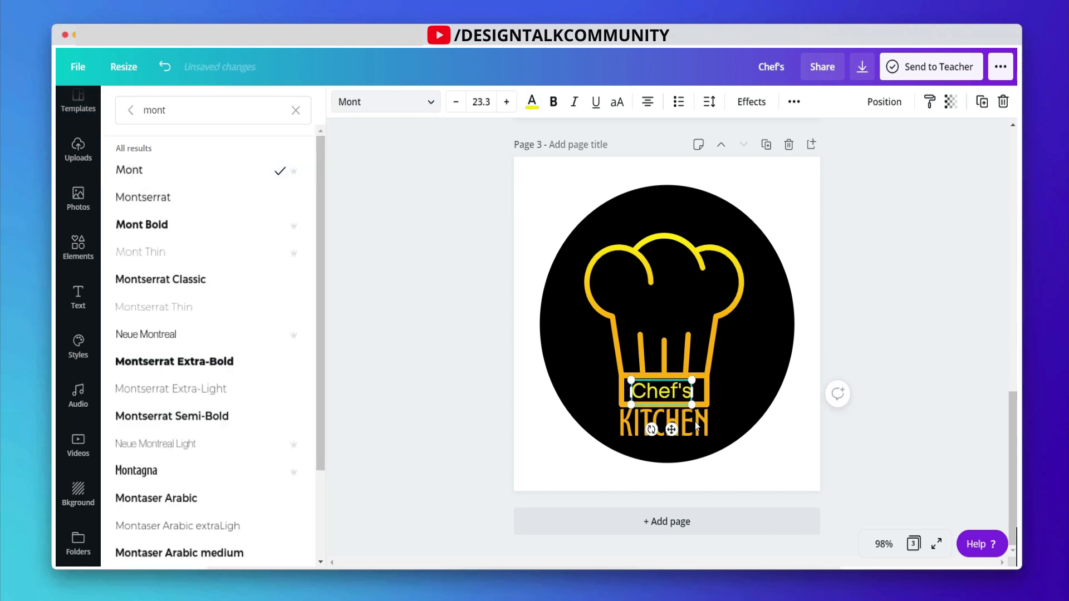
Apply the Brittany font to the "KITCHEN" text on page 3 and turn off its uppercase formatting.
click(665, 423)
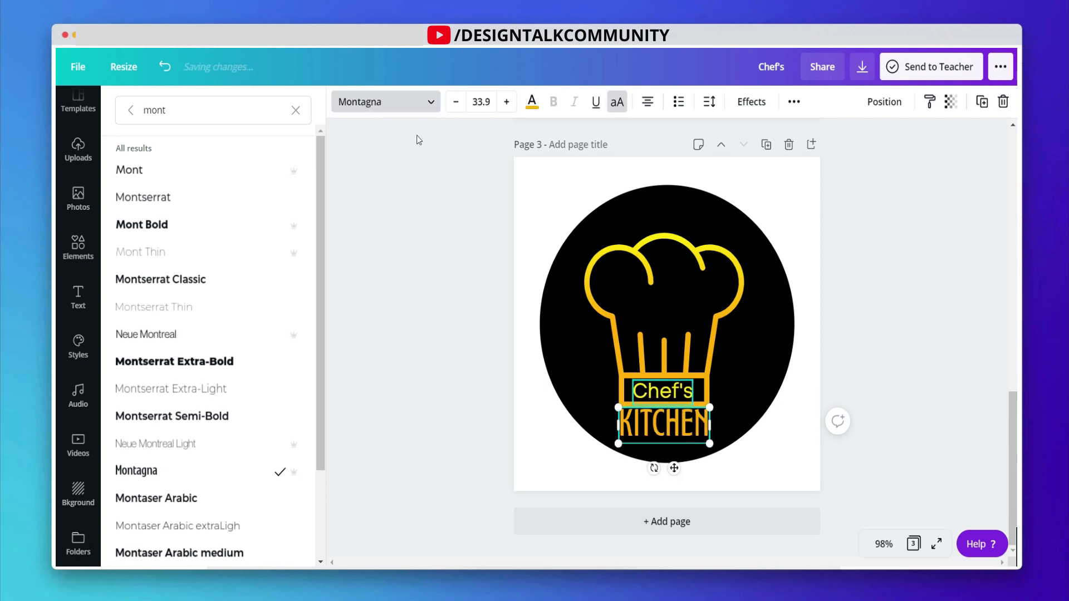
drag(195, 108, 112, 109)
text(bri)
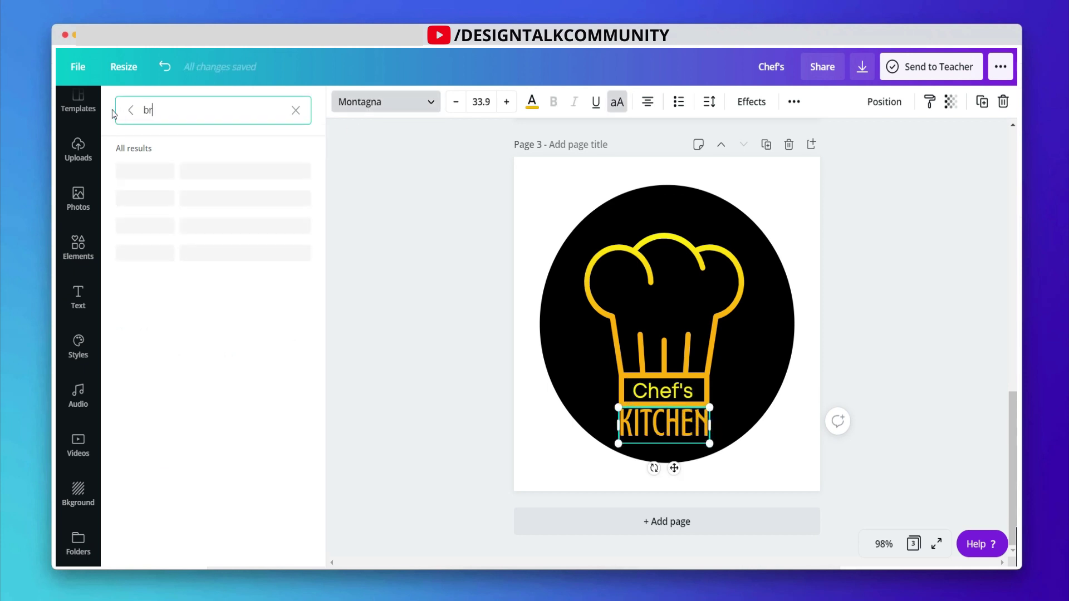
click(133, 171)
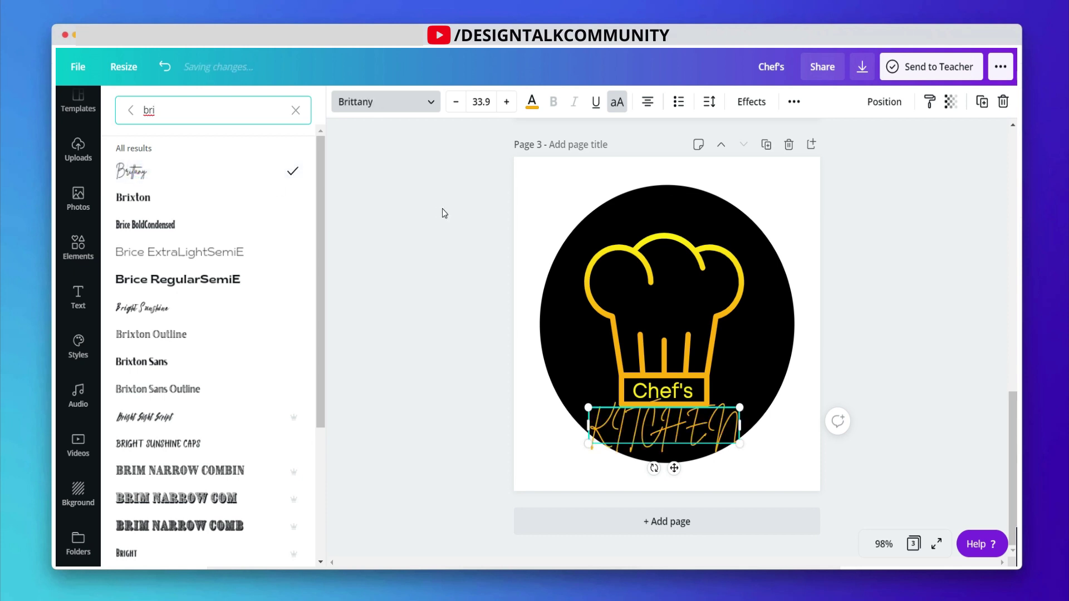
click(617, 102)
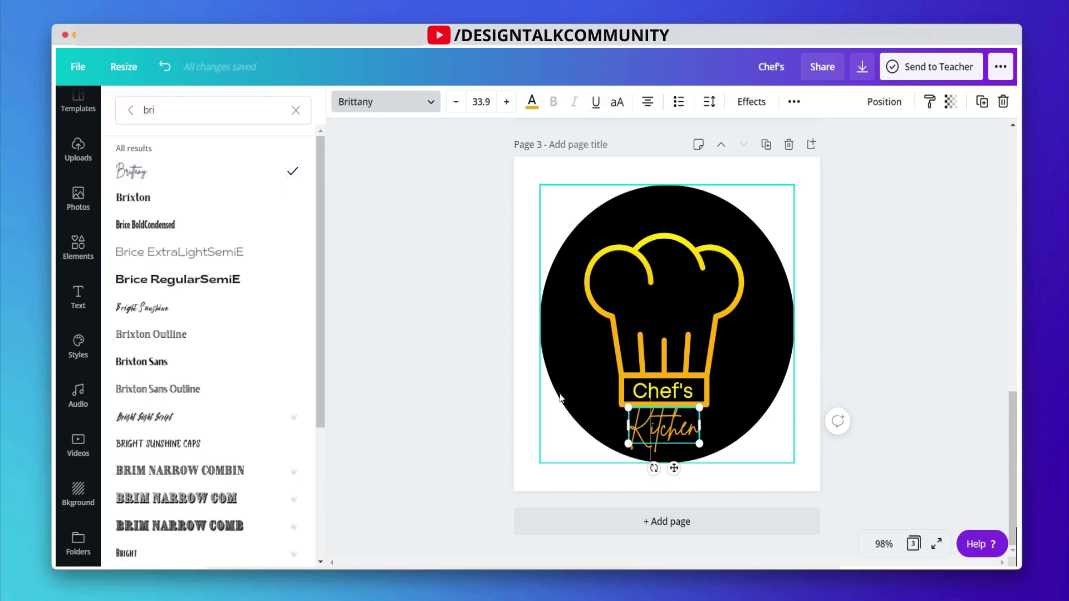
Scale the "Kitchen" text on page 3 up to a font size of about 42.7 to match the hat band's width.
click(521, 382)
click(646, 440)
drag(646, 439, 708, 449)
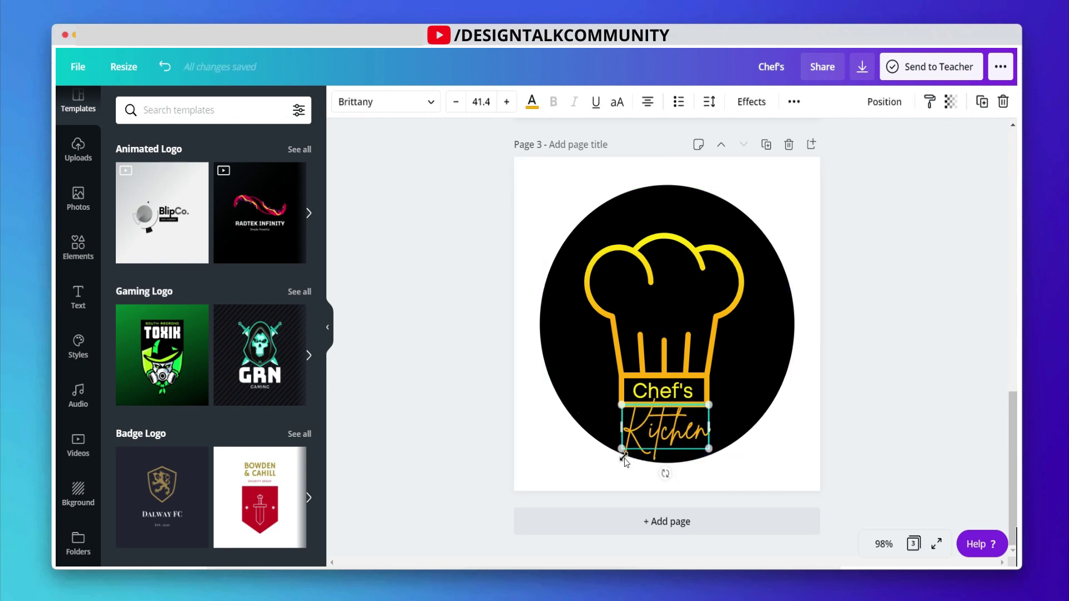
drag(621, 450, 619, 450)
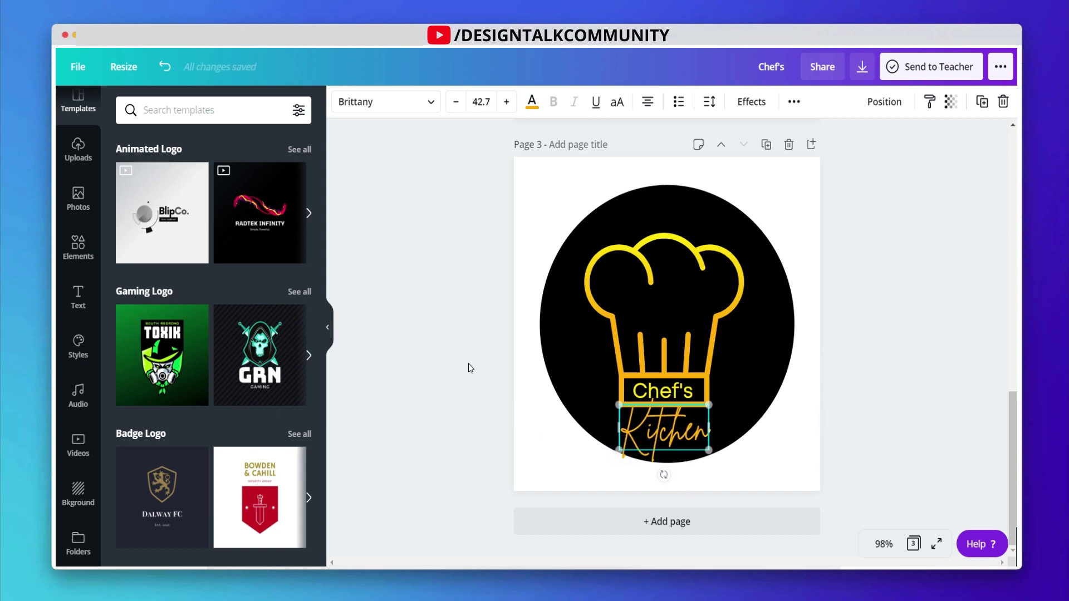
click(451, 218)
Try trending colour palettes on page 2 and apply the Punk's Not Dead palette to it.
scroll(452, 220, up, 10)
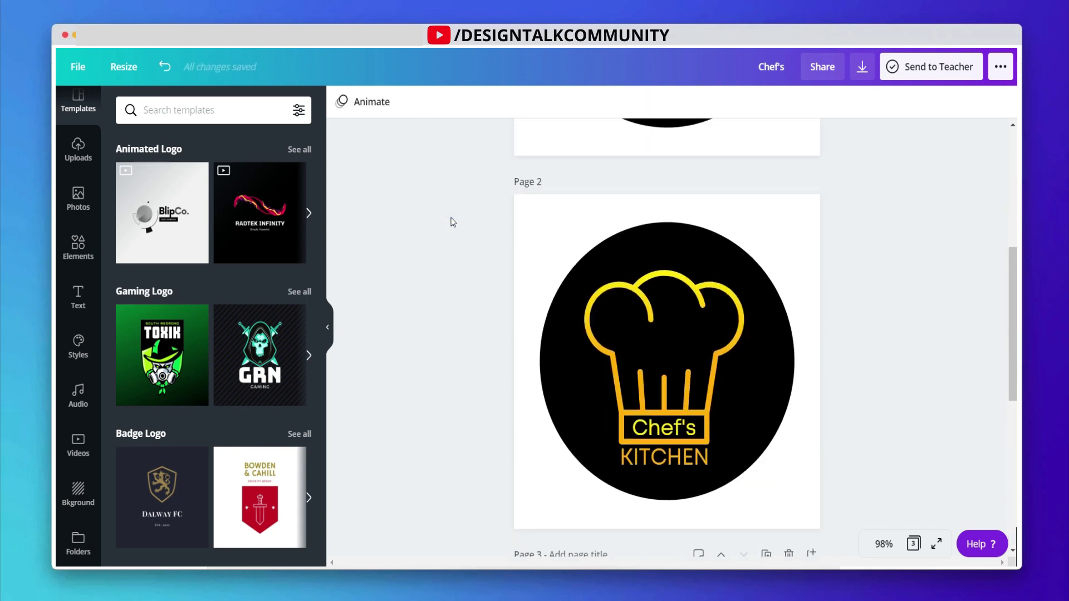
scroll(452, 221, down, 10)
scroll(452, 221, up, 6)
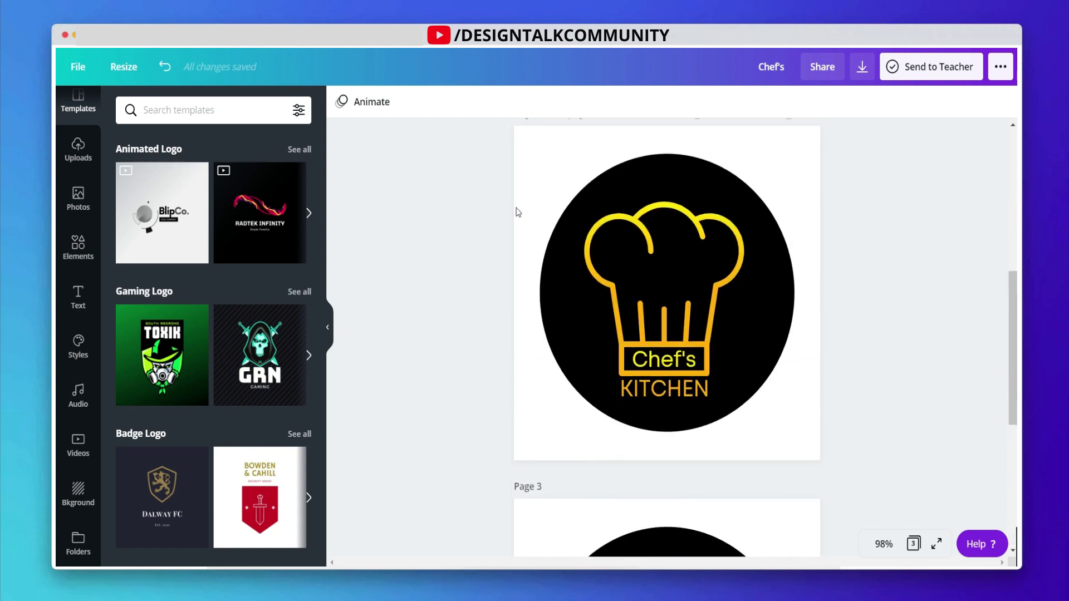
click(529, 190)
scroll(75, 501, down, 2)
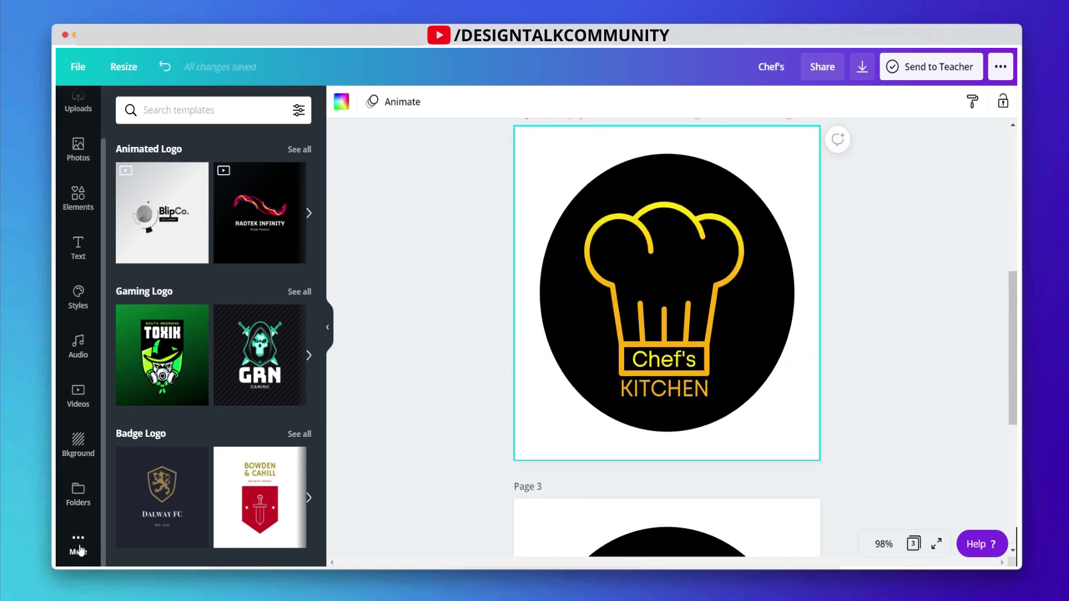
click(78, 543)
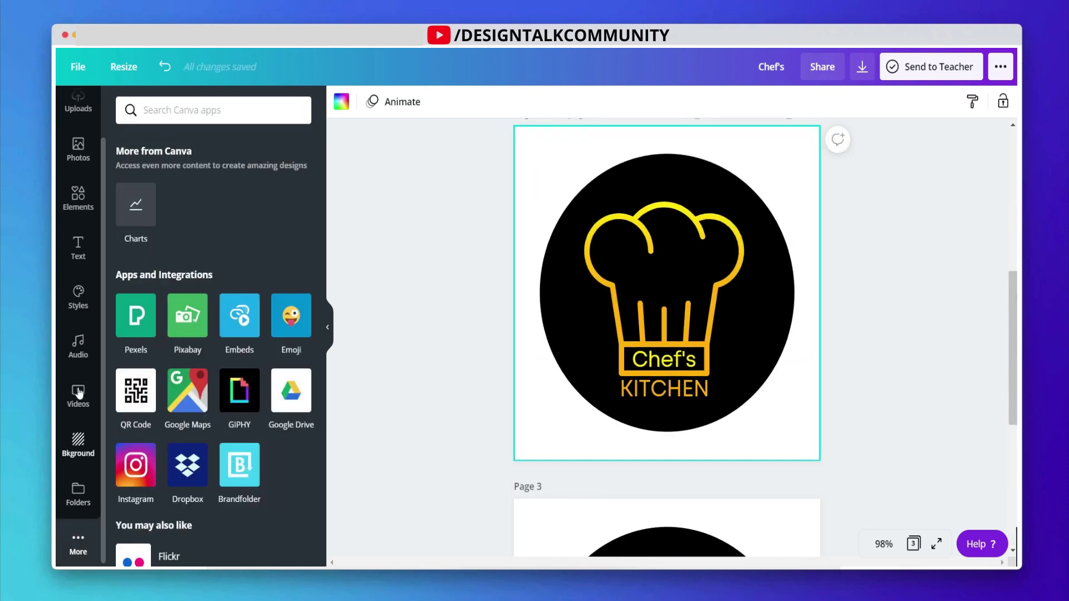
click(81, 300)
scroll(155, 239, up, 10)
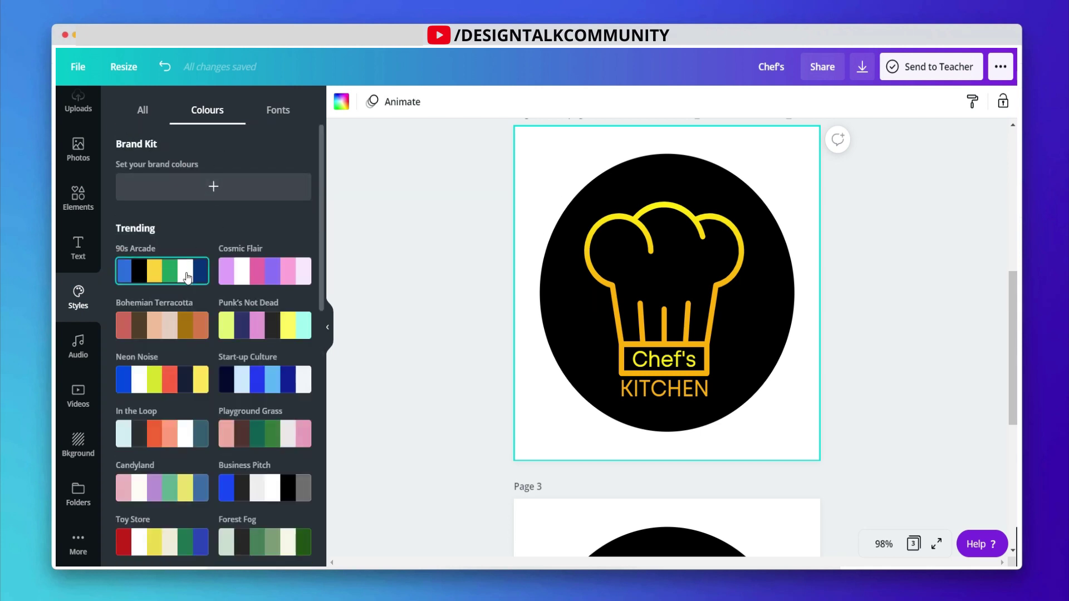
click(188, 277)
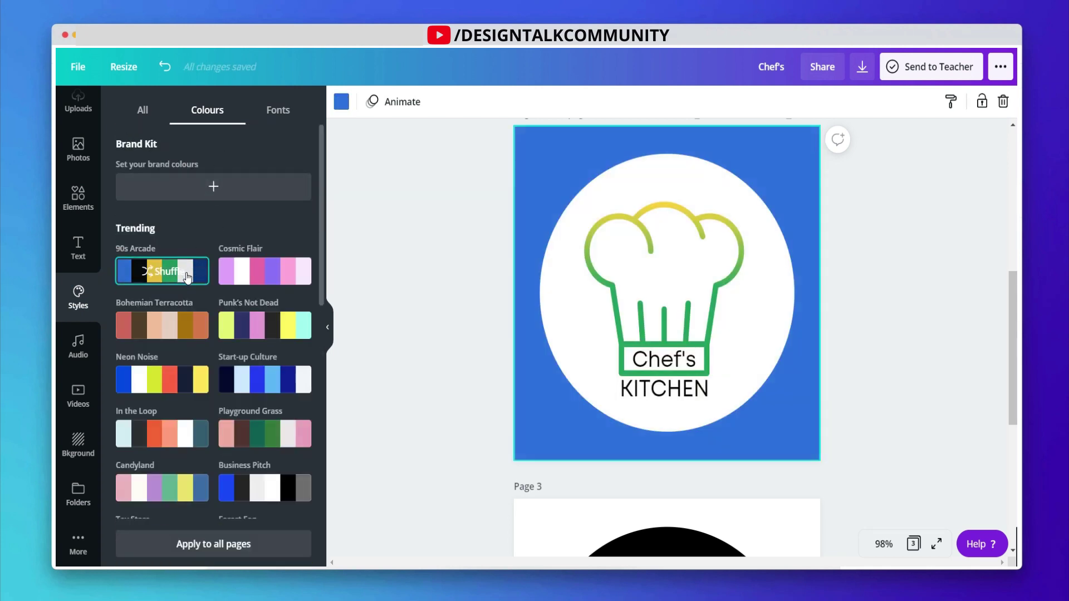
click(278, 280)
click(283, 324)
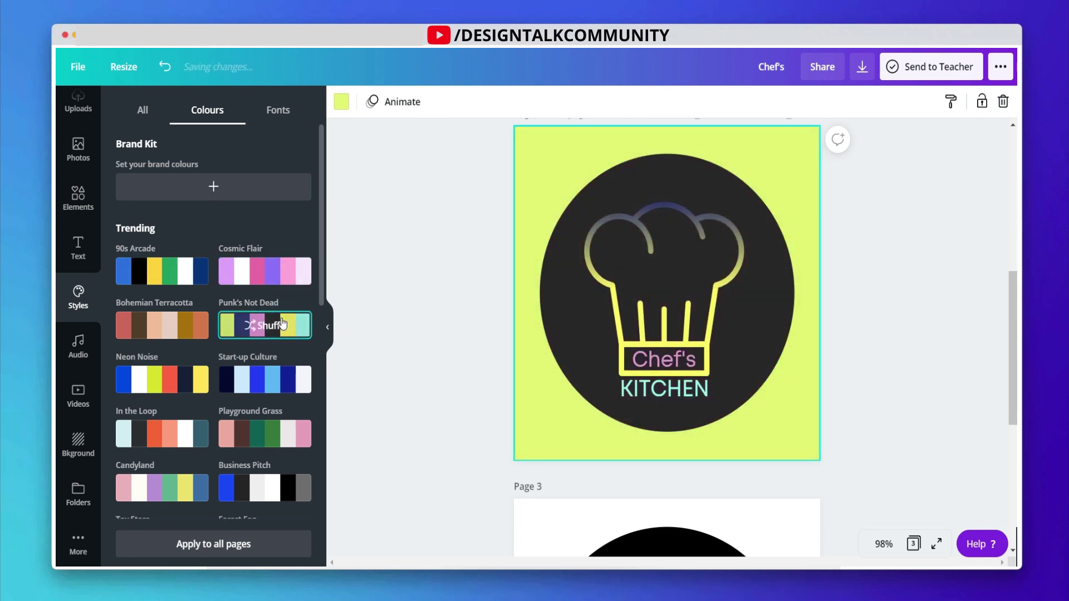
Recolour both the "Chef's" and "KITCHEN" texts on page 2 white.
scroll(283, 324, down, 2)
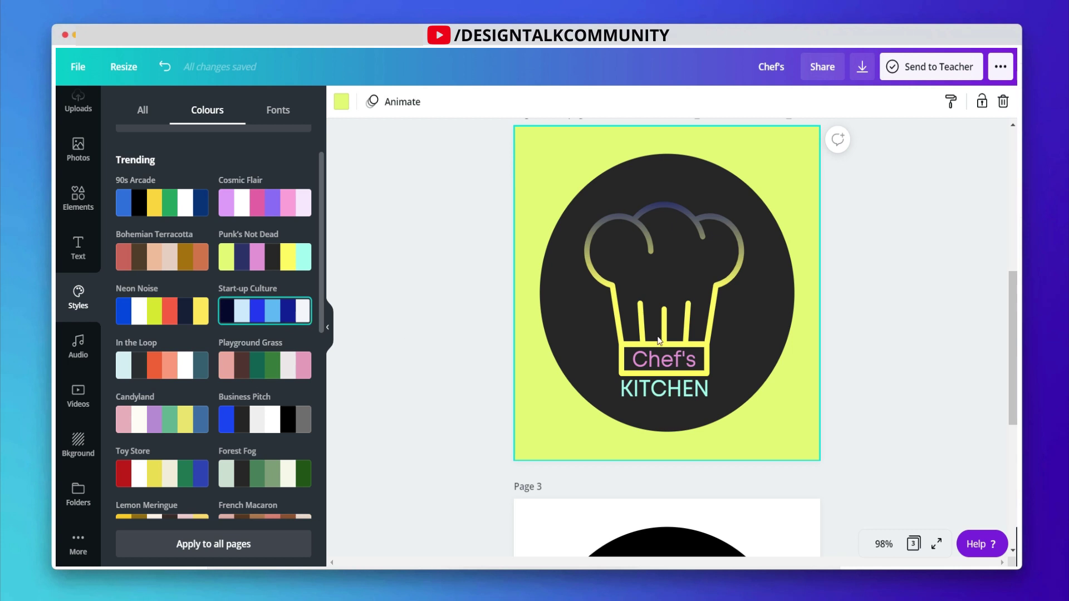
click(661, 357)
click(531, 101)
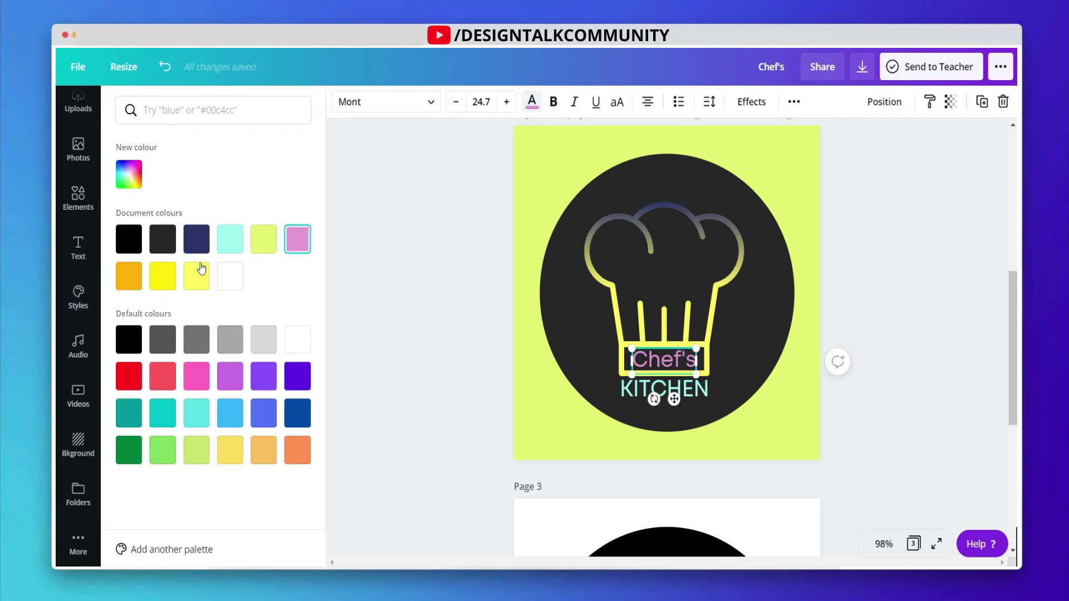
click(230, 276)
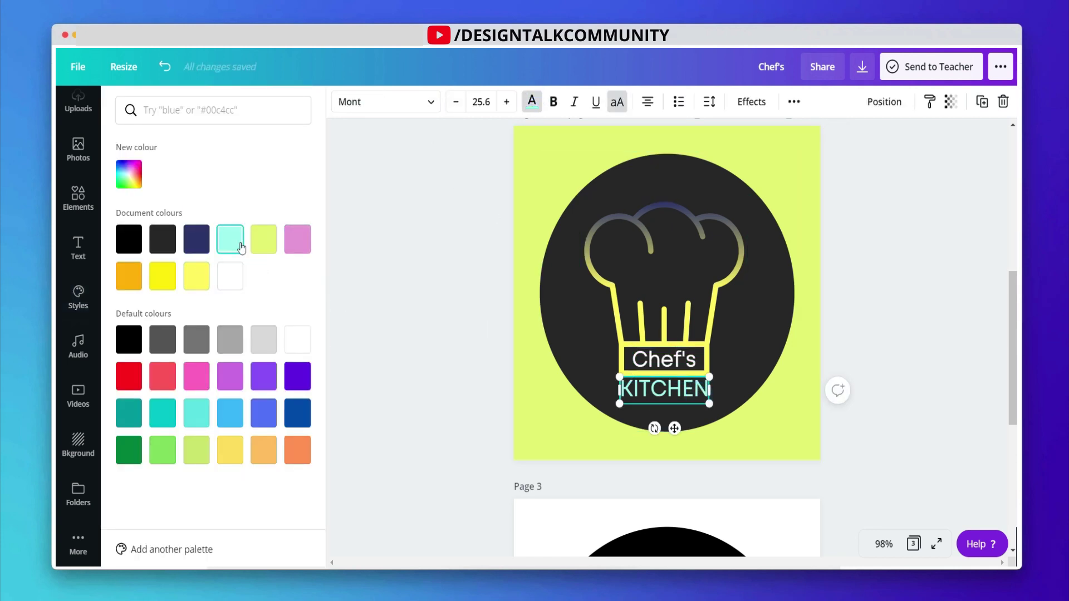
click(230, 275)
click(432, 238)
Replace the dark blue in the chef hat's gradient on page 2 with yellow-orange.
click(648, 237)
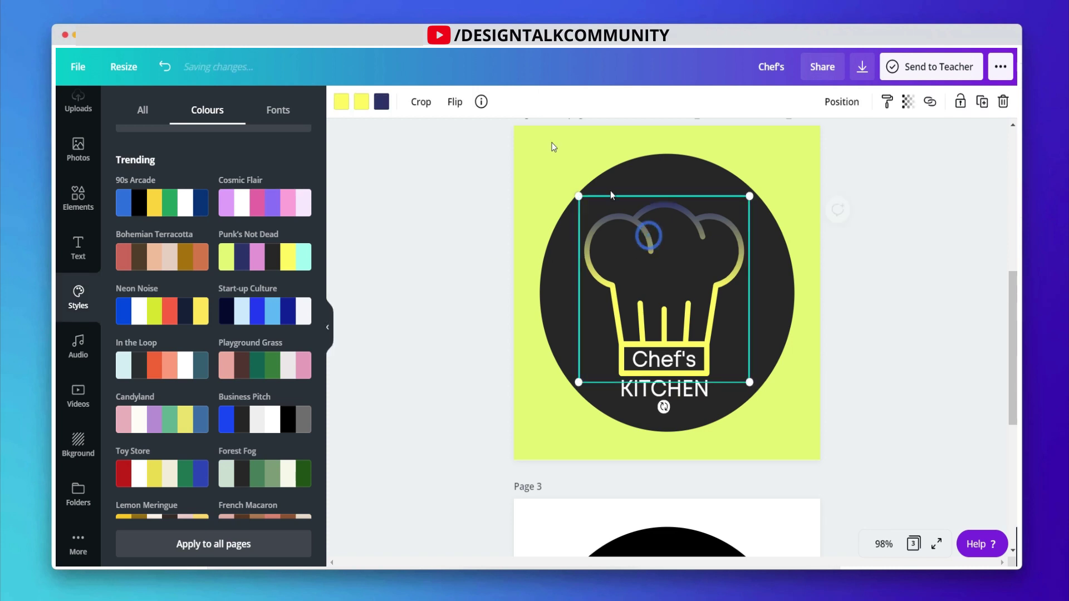
click(382, 101)
click(256, 239)
click(393, 203)
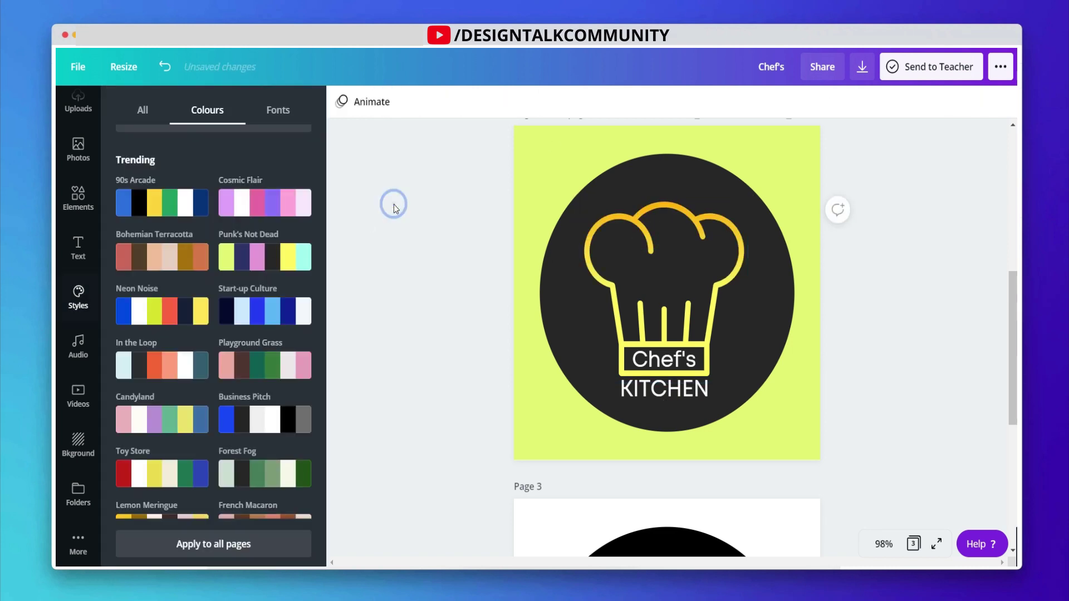
Apply the Modern Ventures palette to page 3 and shuffle it to a black circle, white-grey hat and red "Chef's" on a white background.
scroll(393, 205, up, 5)
scroll(393, 205, down, 1)
scroll(393, 205, down, 10)
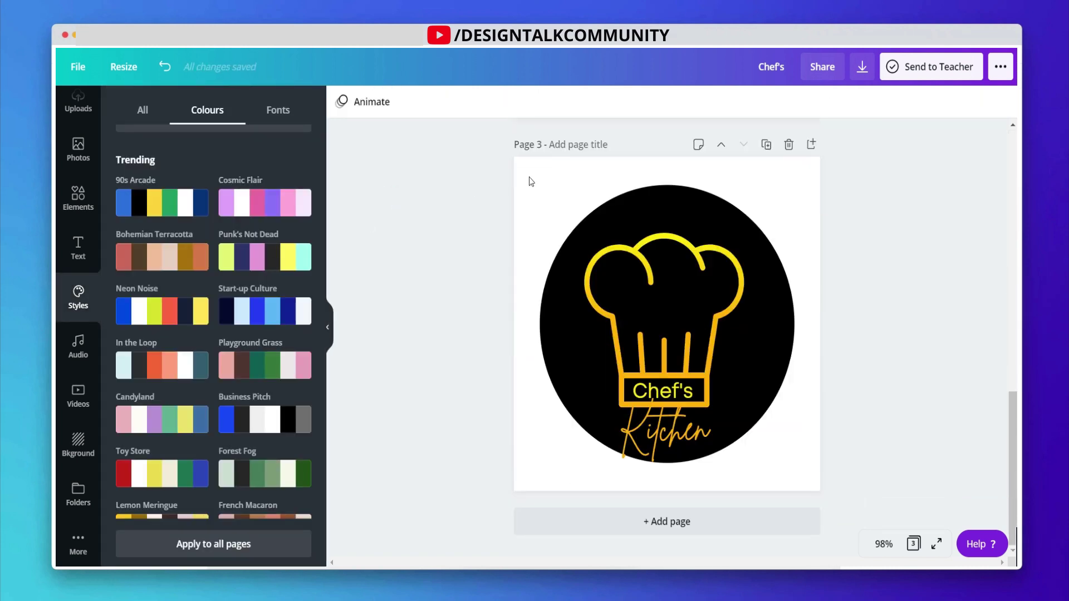
click(543, 181)
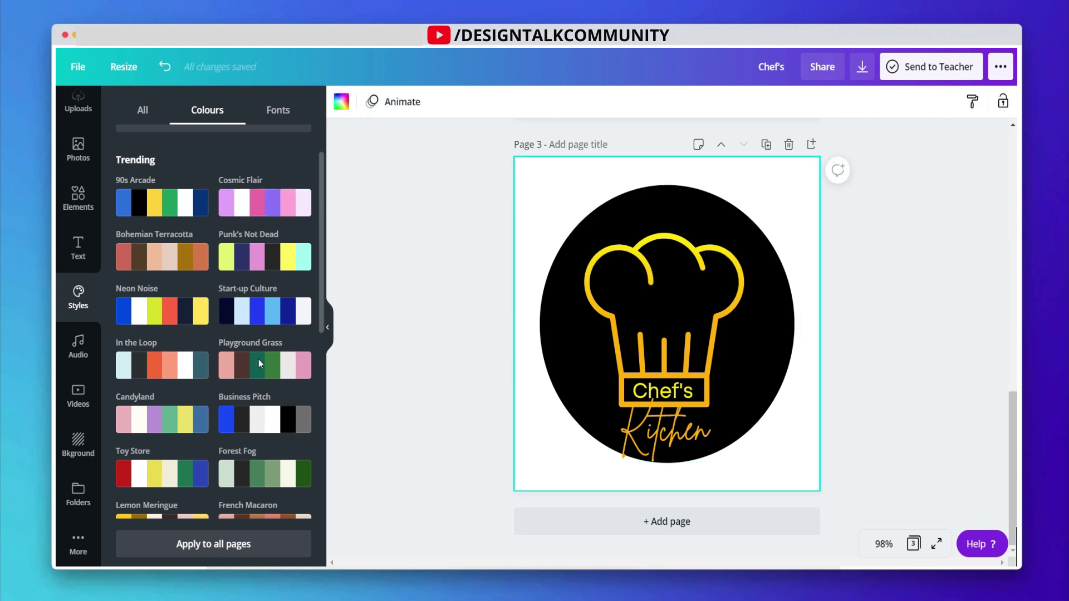
scroll(260, 356, down, 3)
click(271, 288)
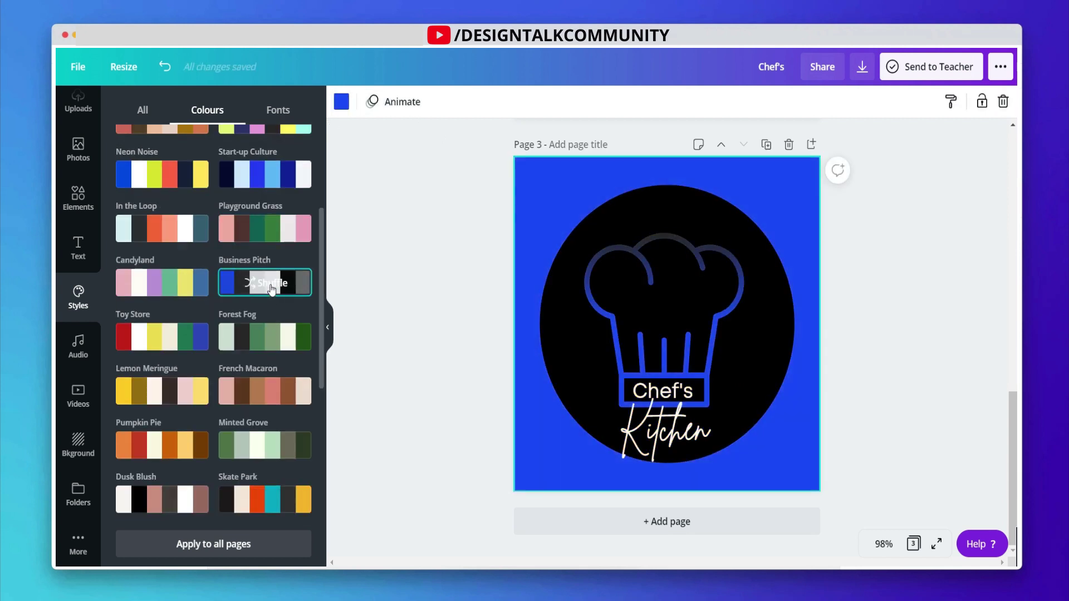
scroll(264, 383, down, 10)
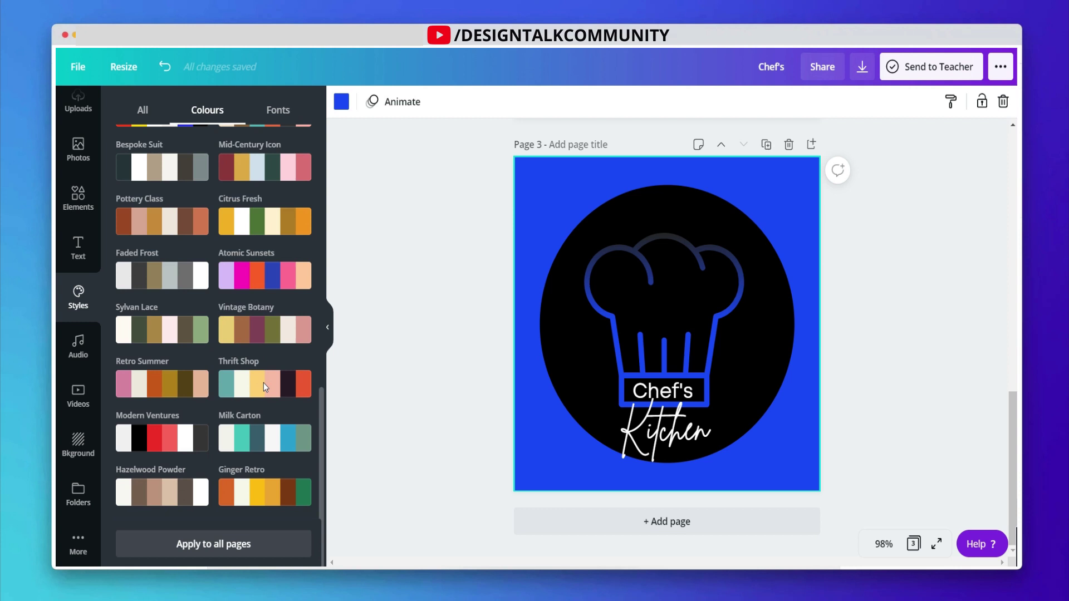
click(185, 443)
click(184, 443)
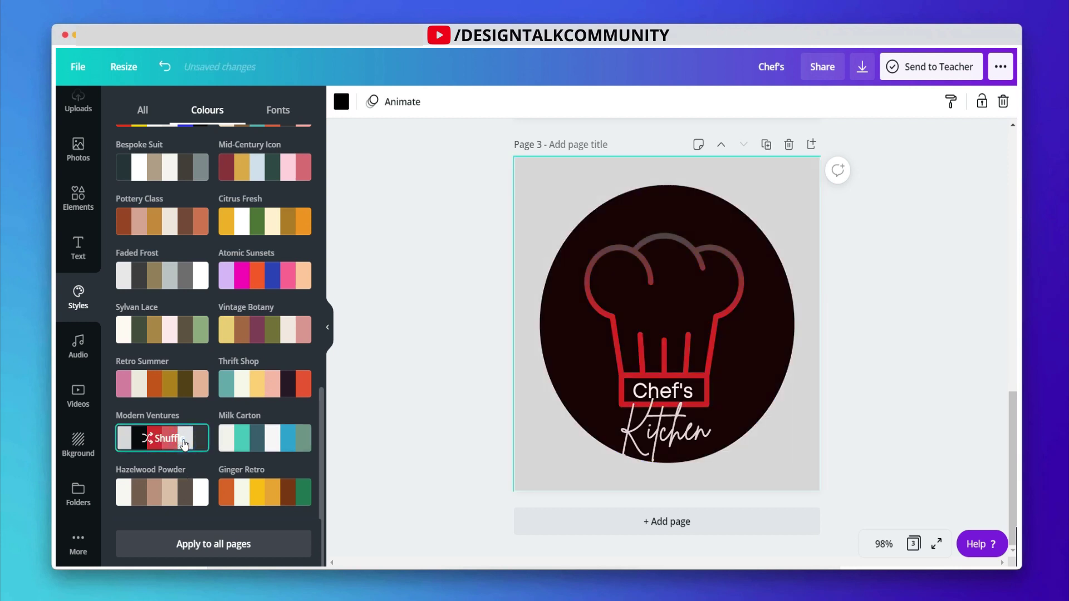
click(184, 442)
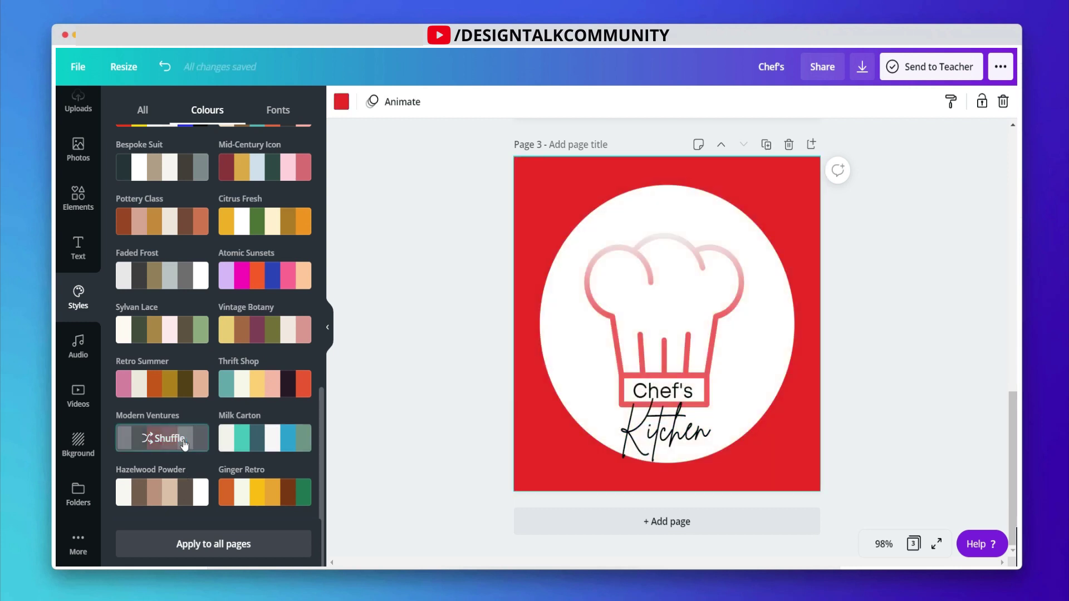
click(185, 442)
click(184, 443)
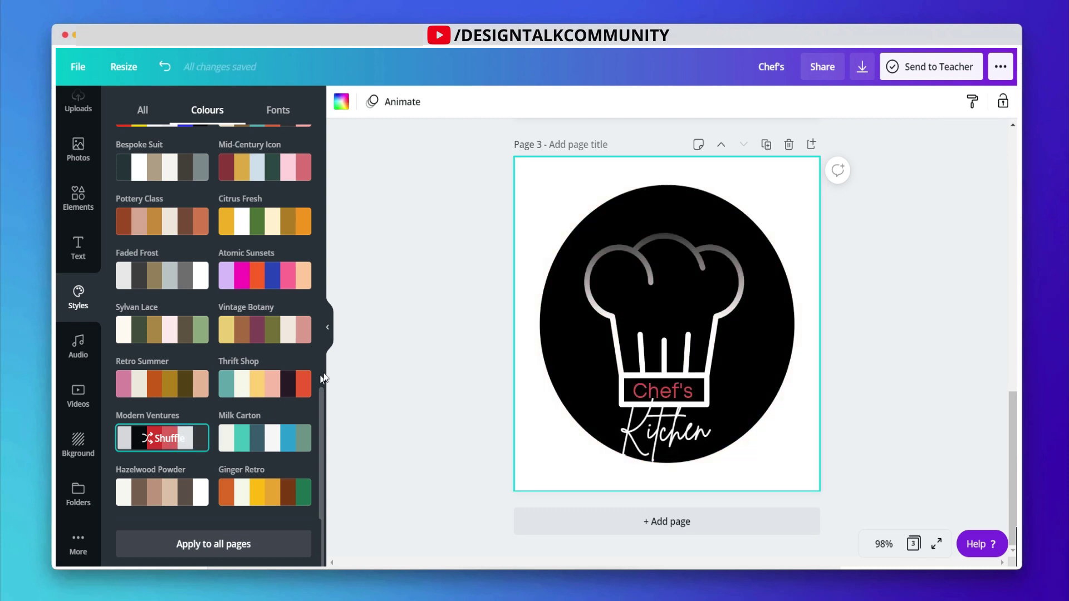
Duplicate page 3 to add a fourth page.
scroll(347, 363, up, 15)
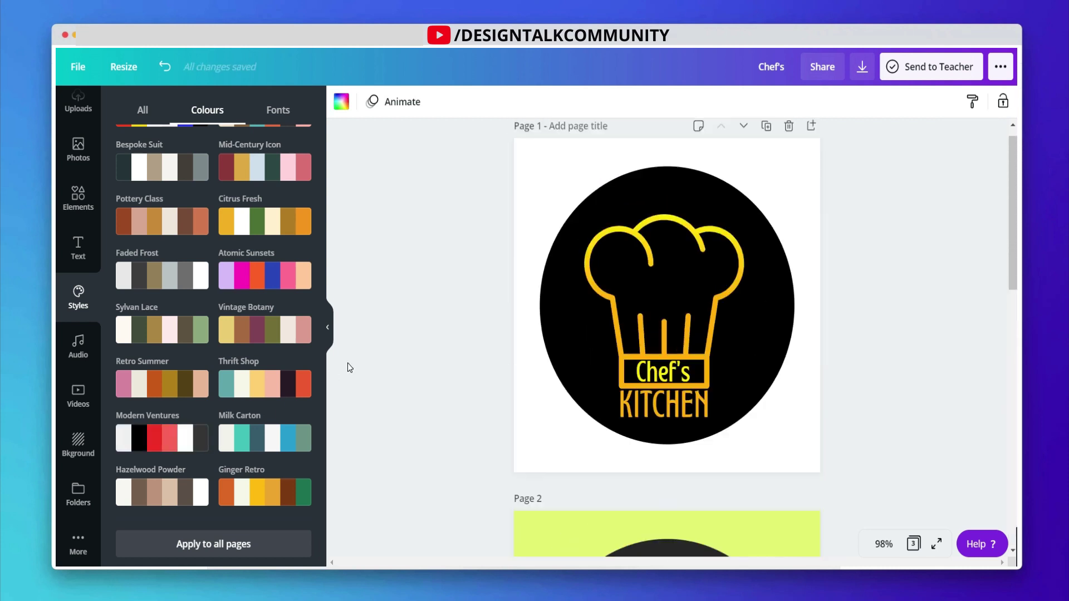
scroll(348, 363, down, 15)
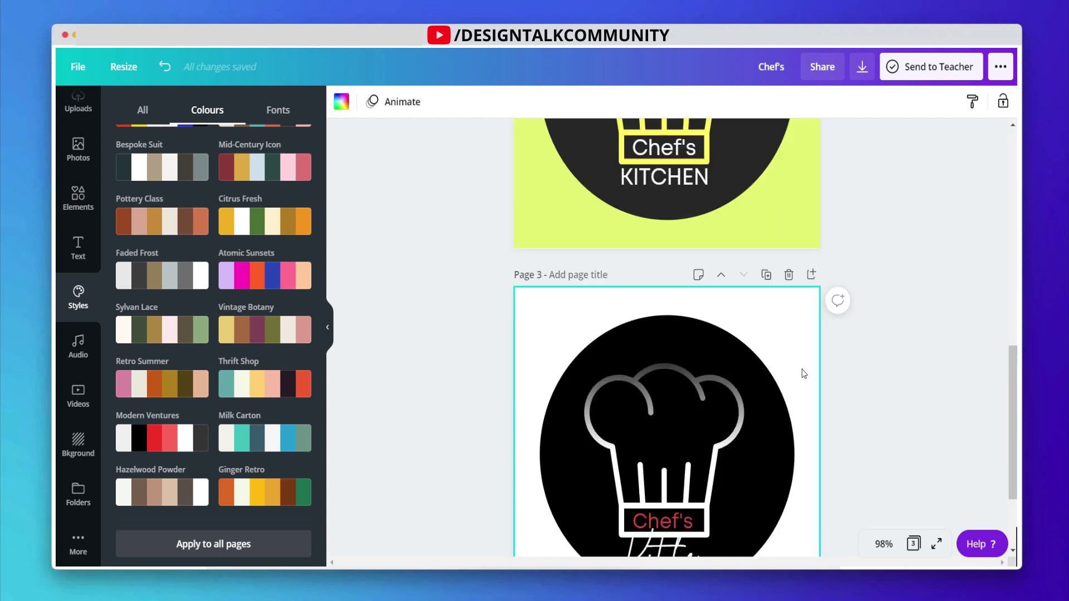
click(766, 275)
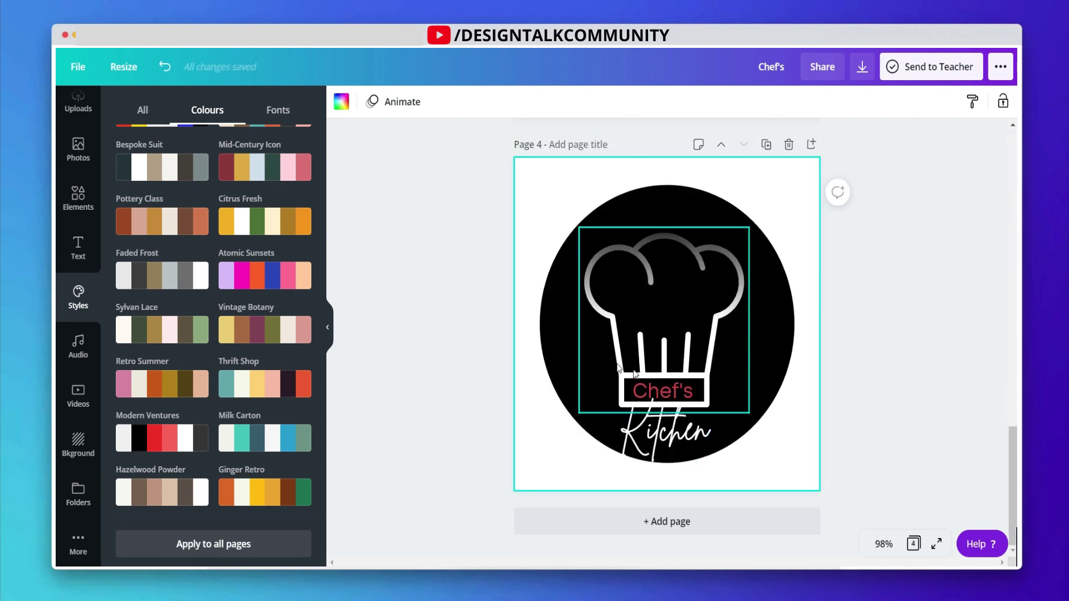
click(668, 396)
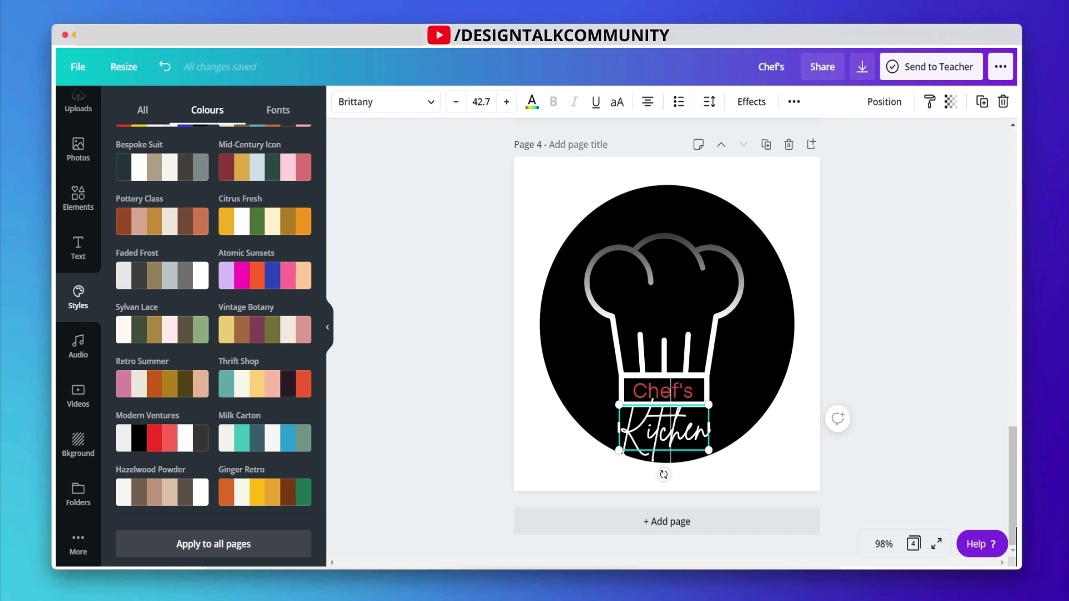
click(670, 393)
key(Escape)
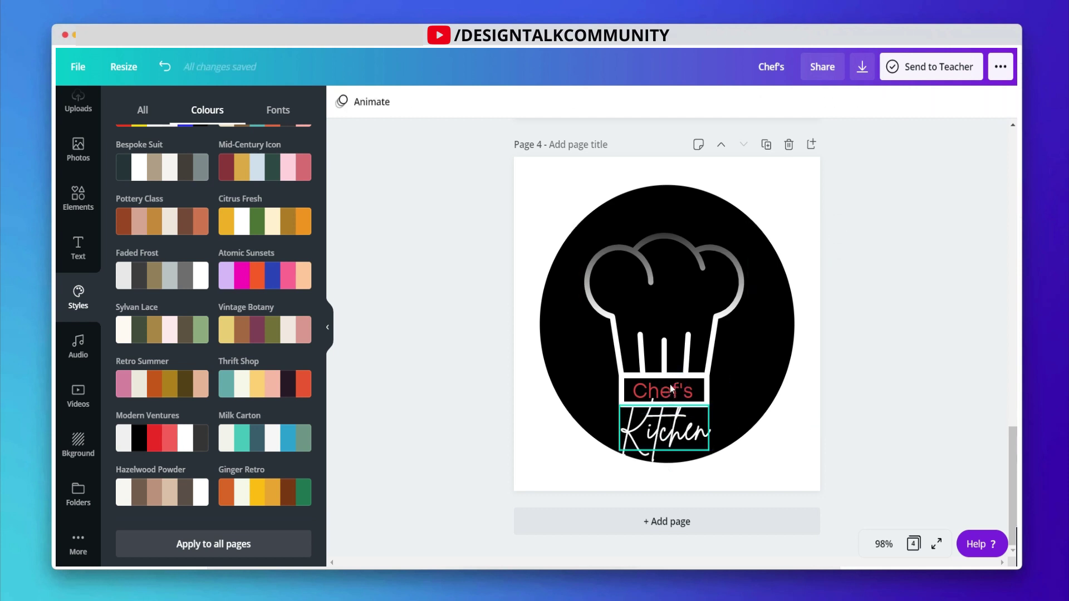
click(671, 389)
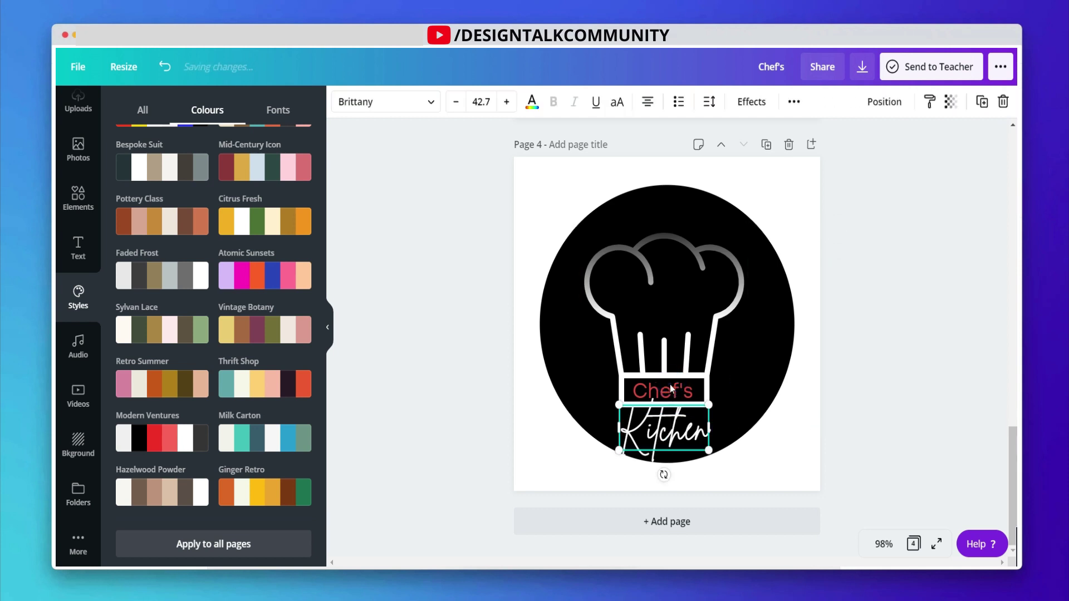
Apply the Milk Carton colour palette to page 4.
click(531, 378)
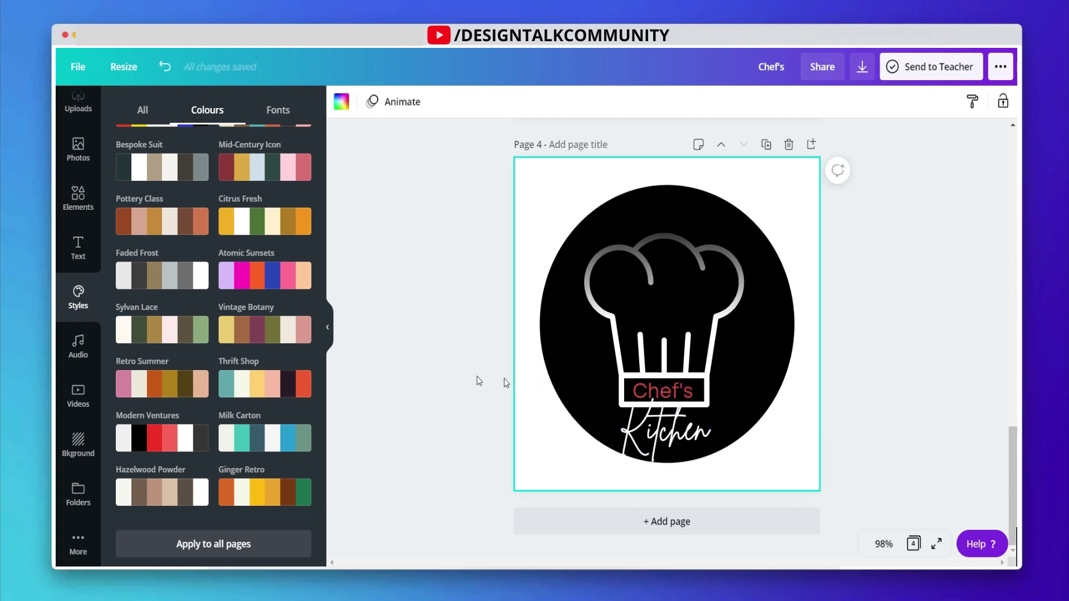
click(265, 437)
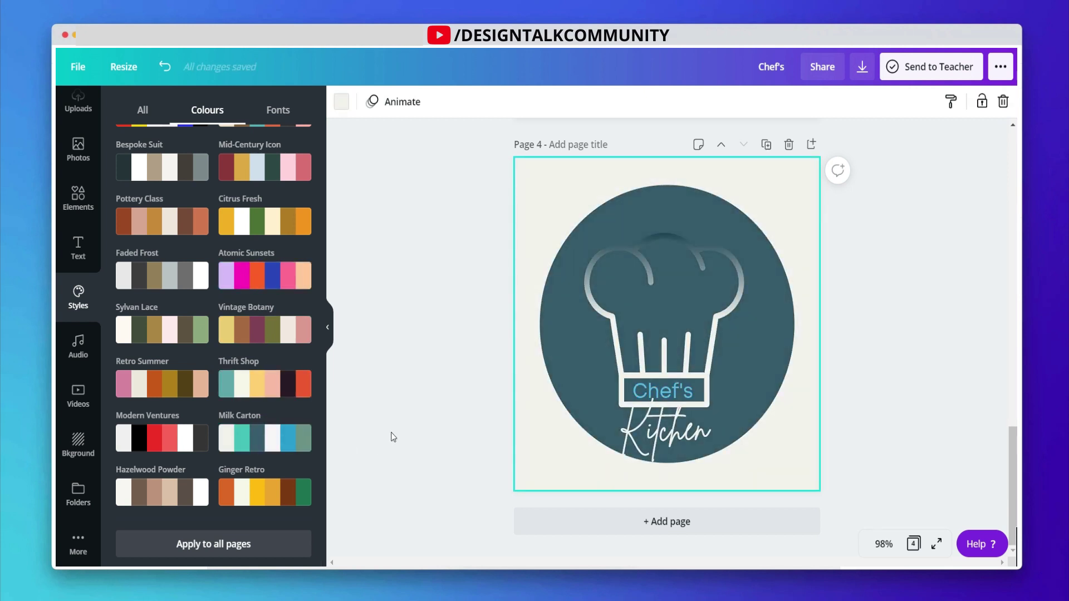
Review the four logo variations one after another in full-screen view, from page 1 to page 4.
scroll(392, 436, up, 12)
scroll(392, 436, up, 6)
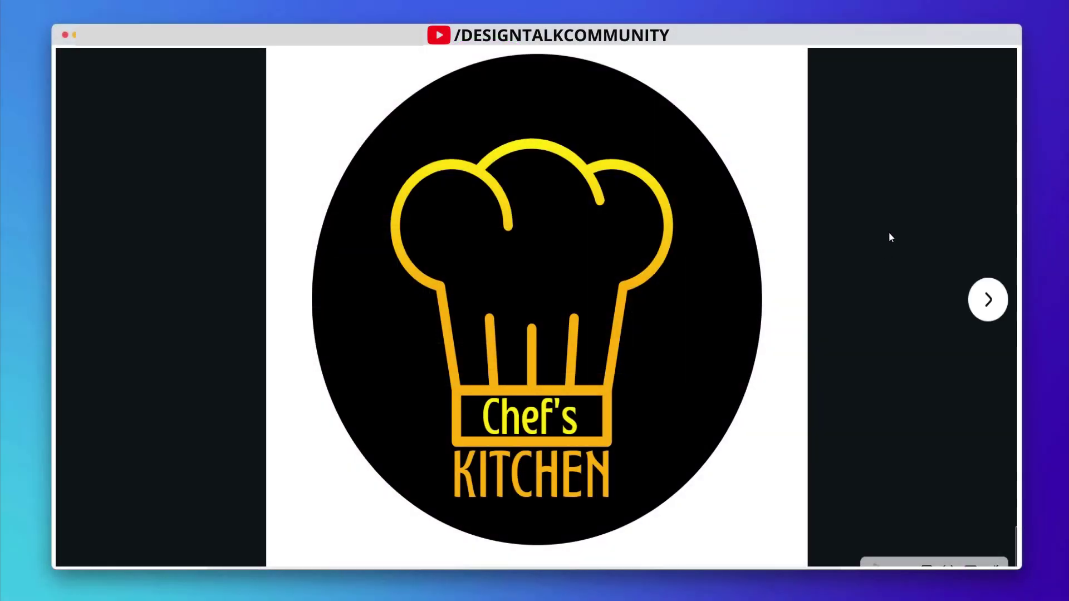
click(918, 226)
click(989, 301)
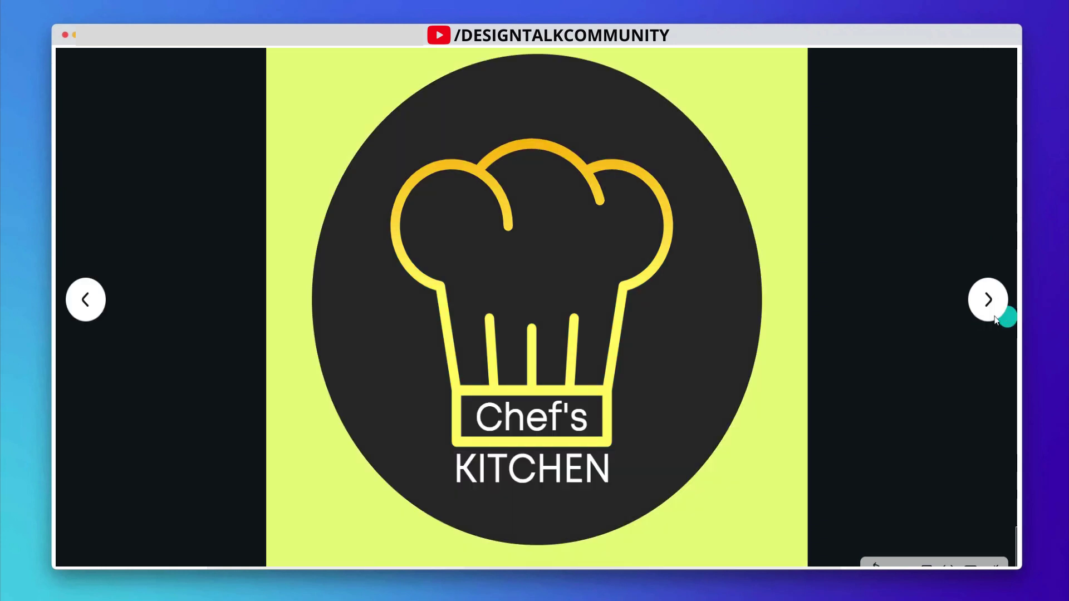
click(989, 305)
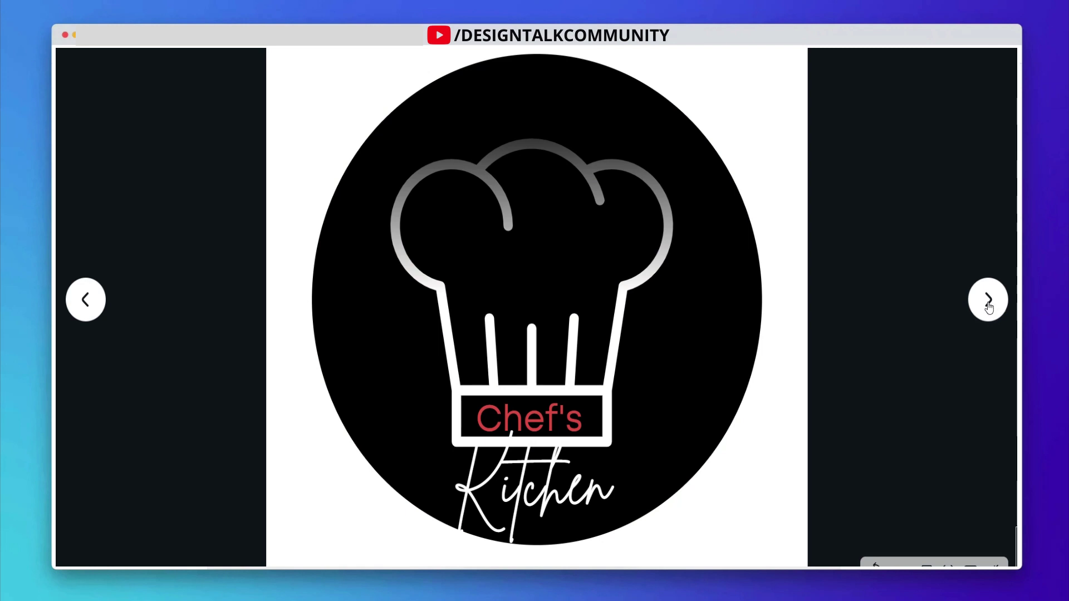
click(989, 304)
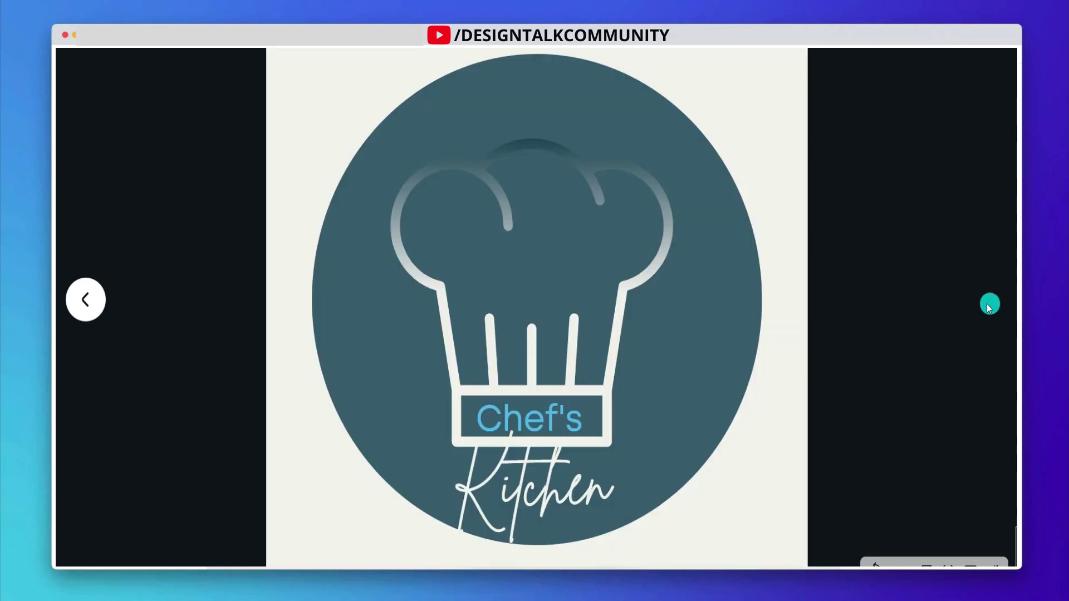